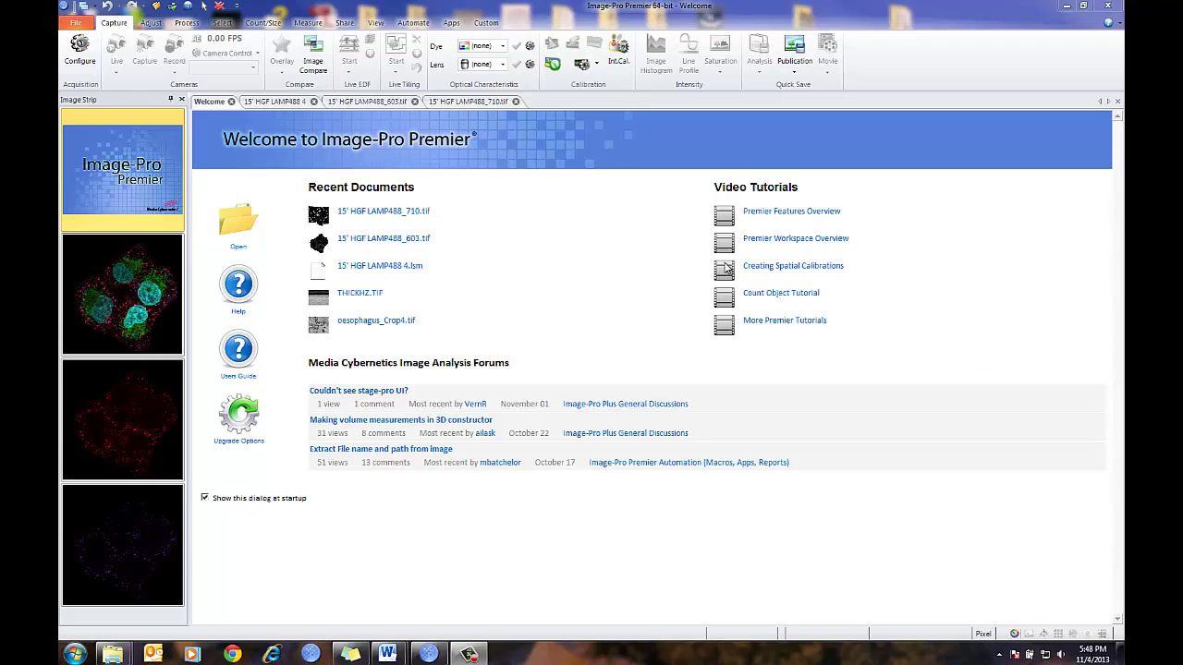
# Switch from the Welcome page to the 15' HGF LAMP488 4 colour composite image
pyautogui.click(275, 101)
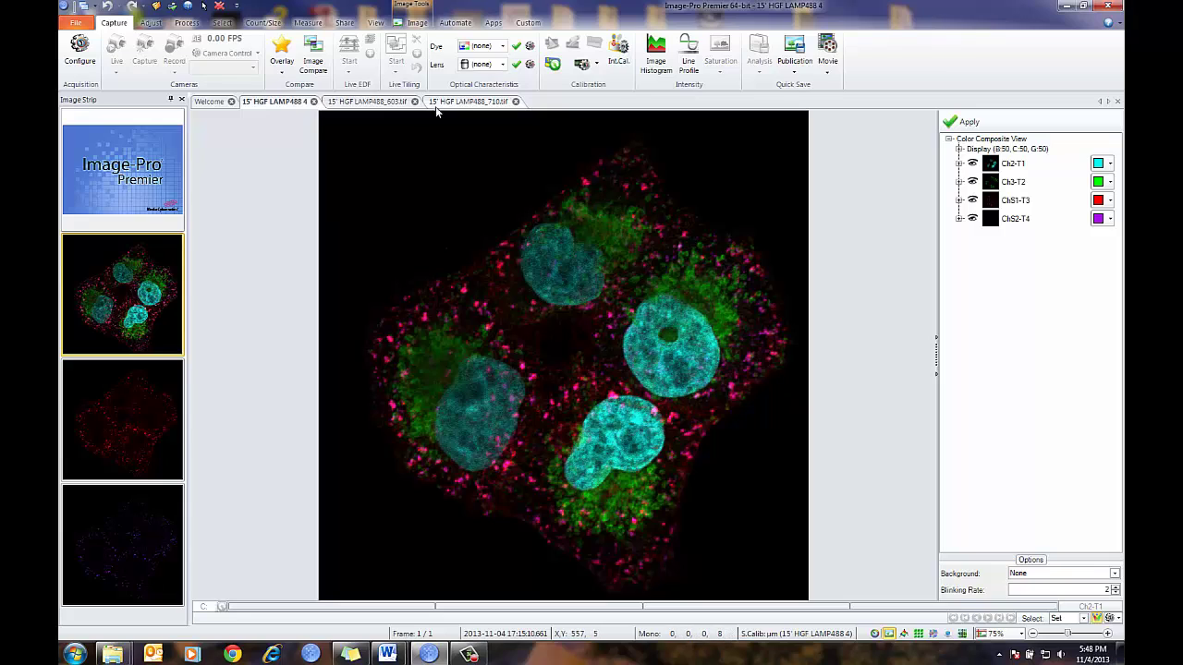
# Choose ChS1-T3 as the first and ChS2-T4 as the second colocalization image
pyautogui.click(309, 23)
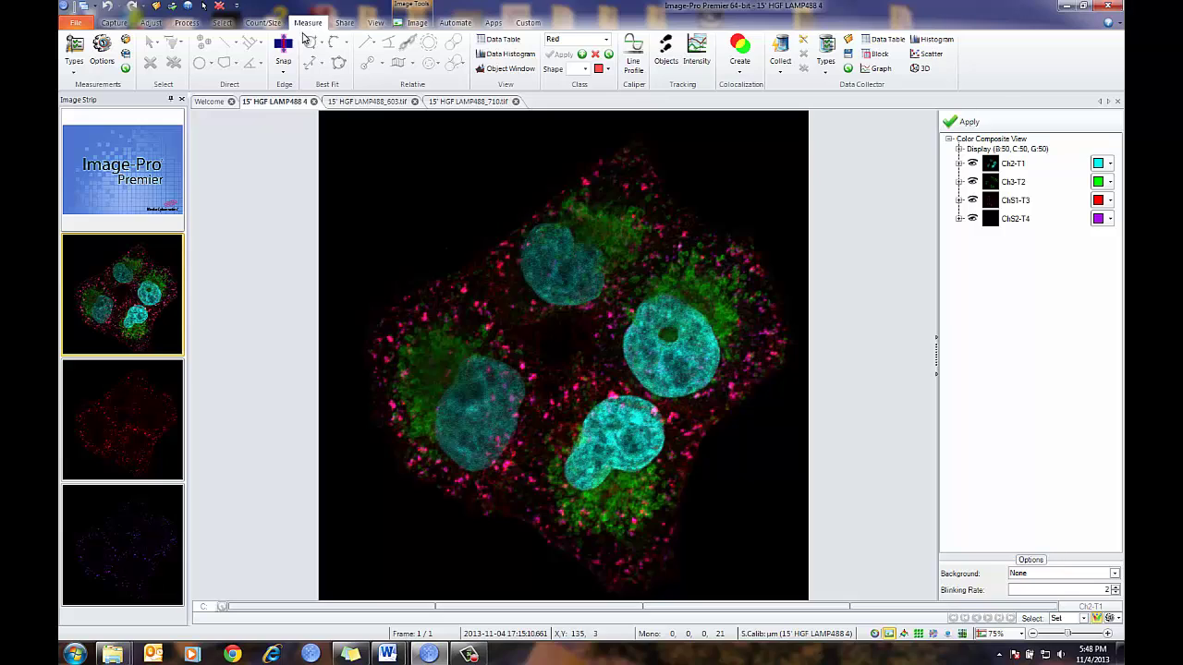
pyautogui.click(739, 74)
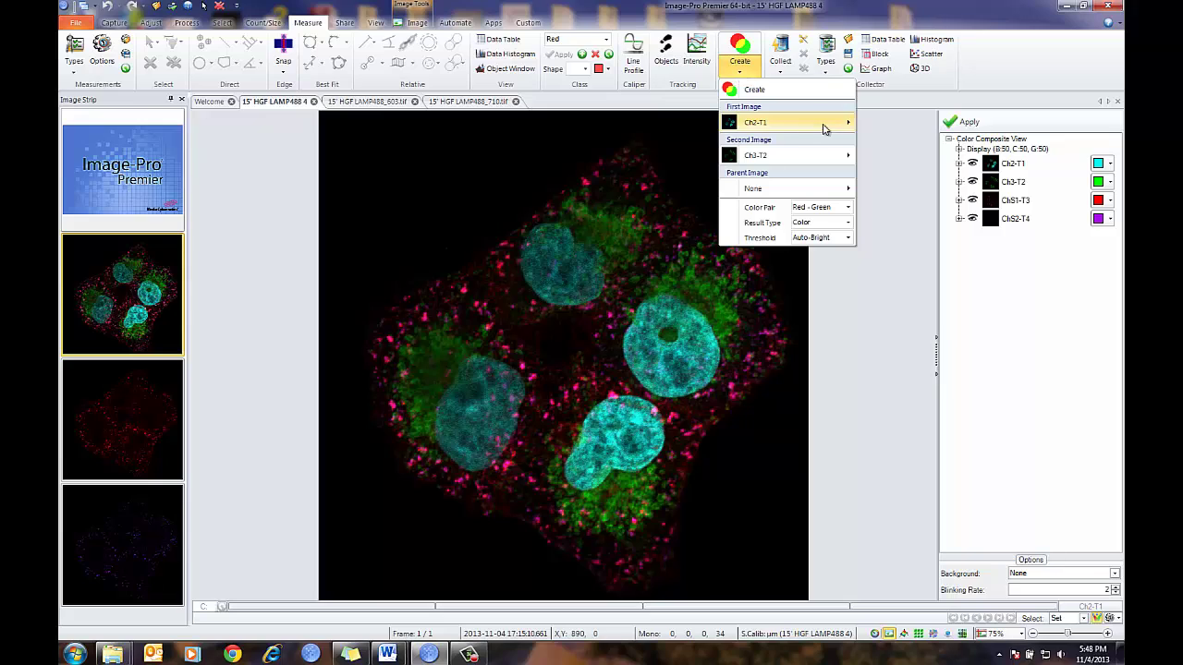
pyautogui.moveTo(837, 122)
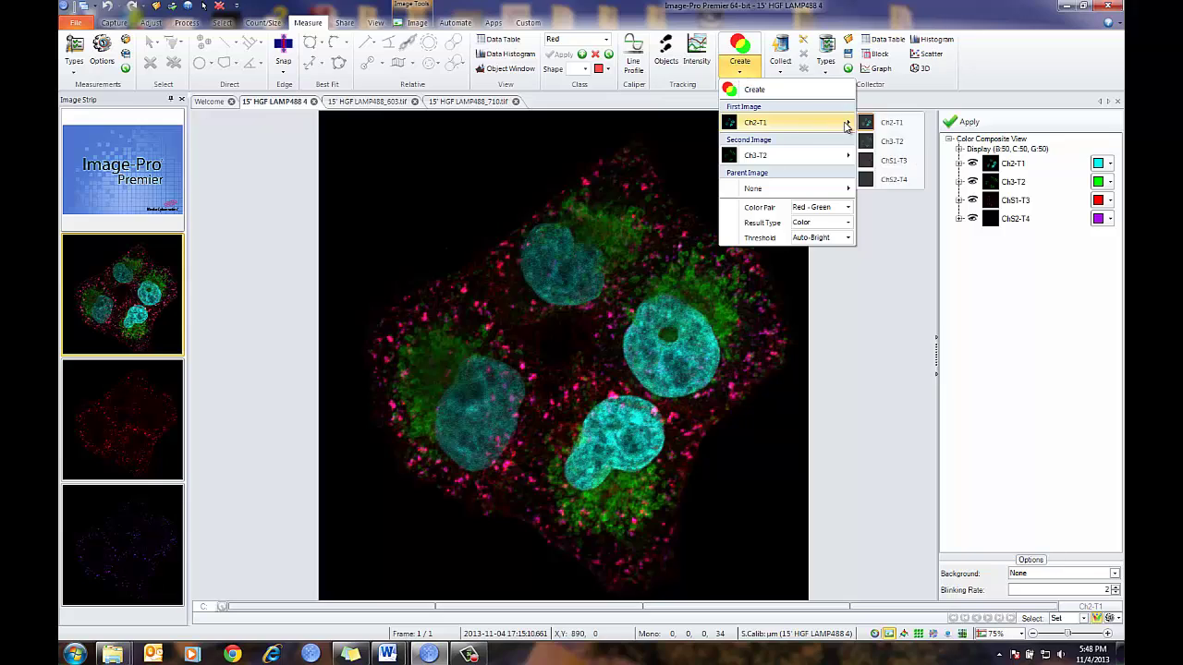
pyautogui.click(893, 161)
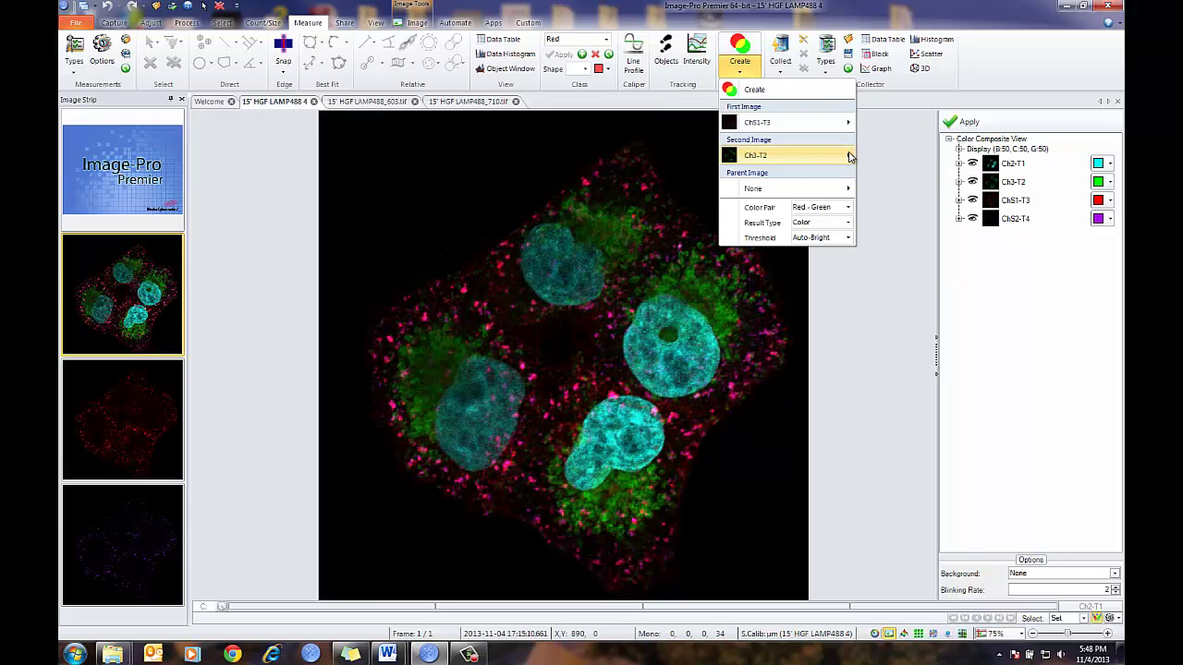
pyautogui.moveTo(852, 155)
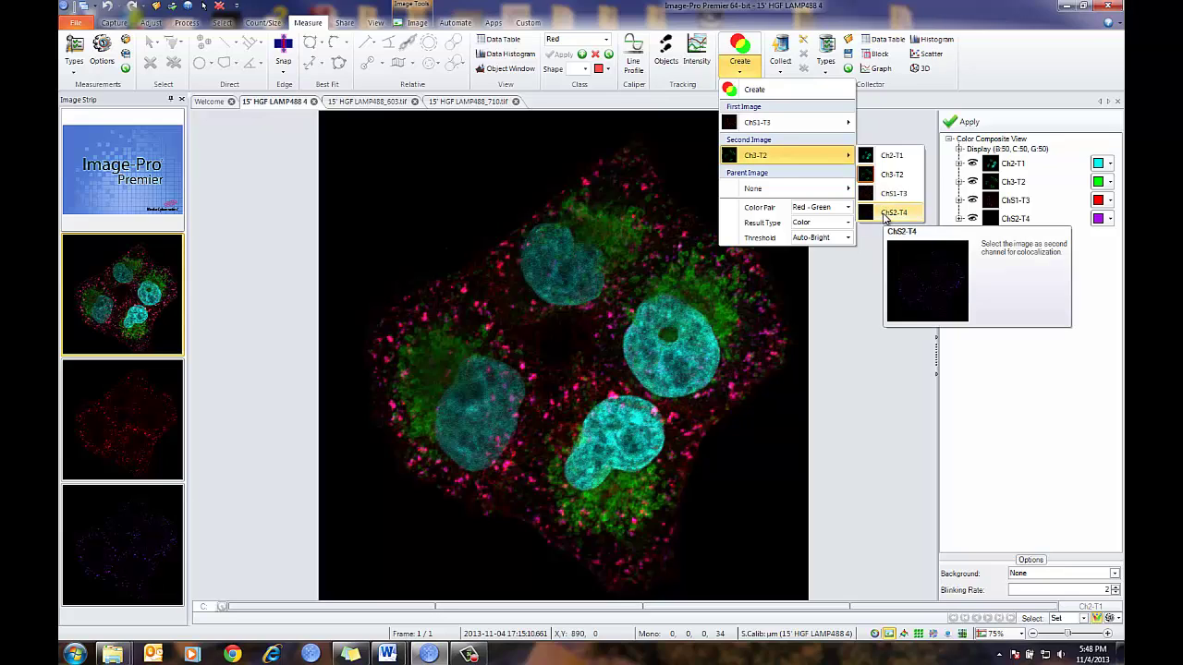
pyautogui.click(887, 214)
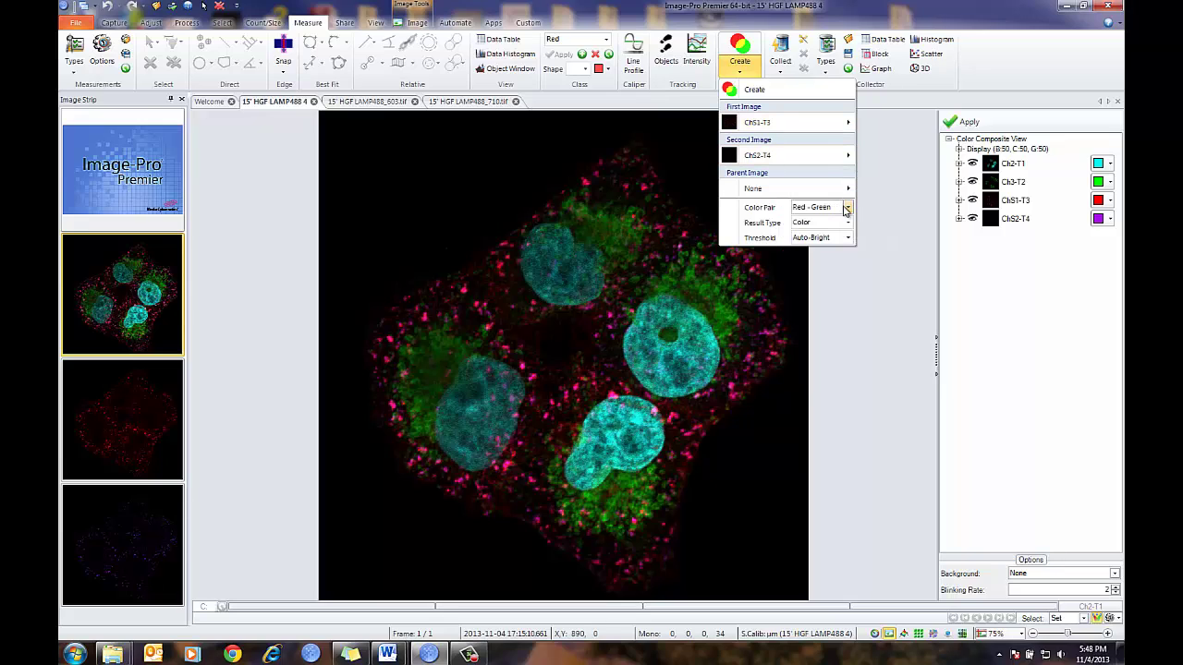
# Keep Red - Green, Color and Auto-Bright, and create the colocalization
pyautogui.click(845, 207)
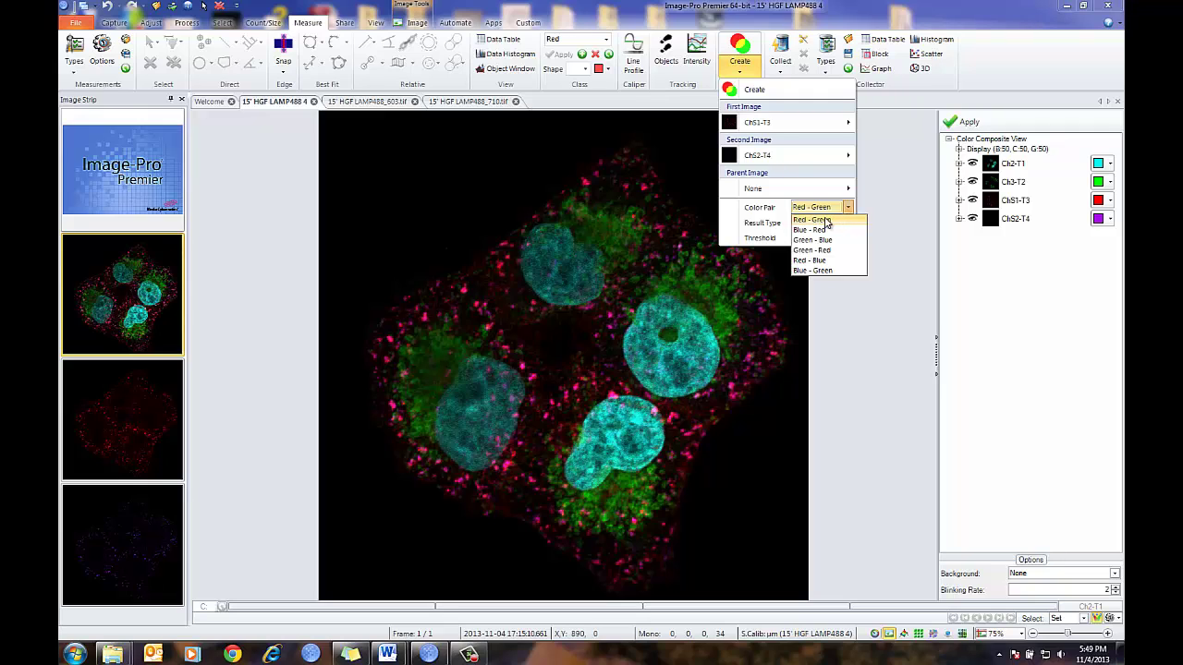
pyautogui.click(850, 220)
pyautogui.click(848, 223)
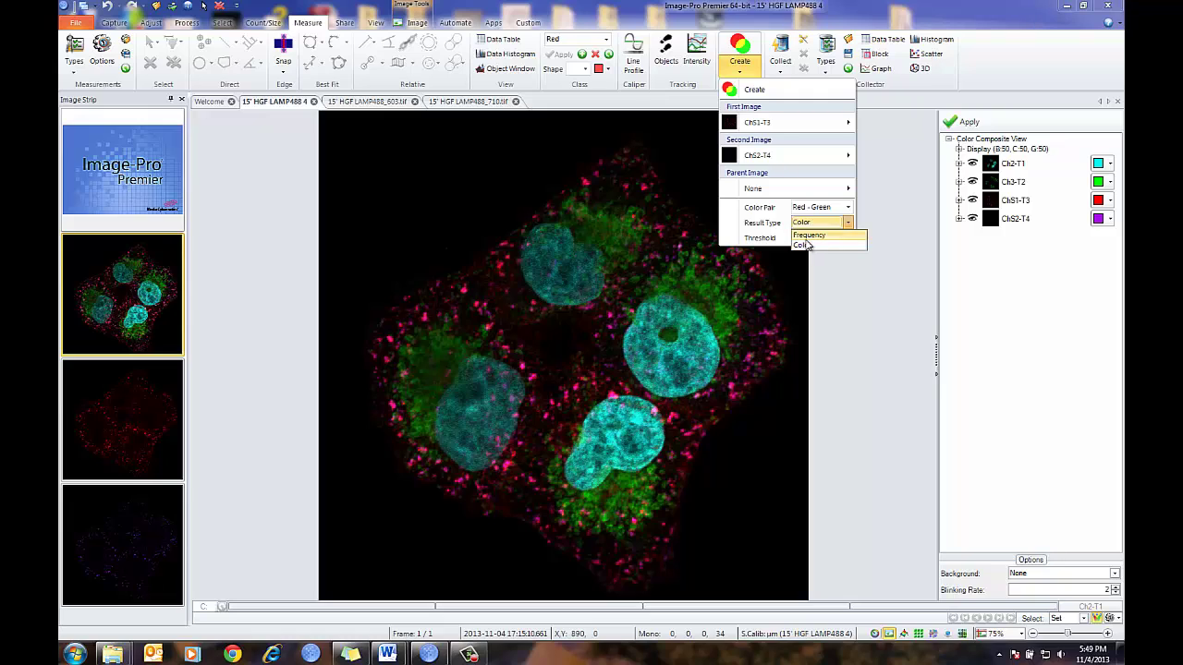
pyautogui.click(813, 246)
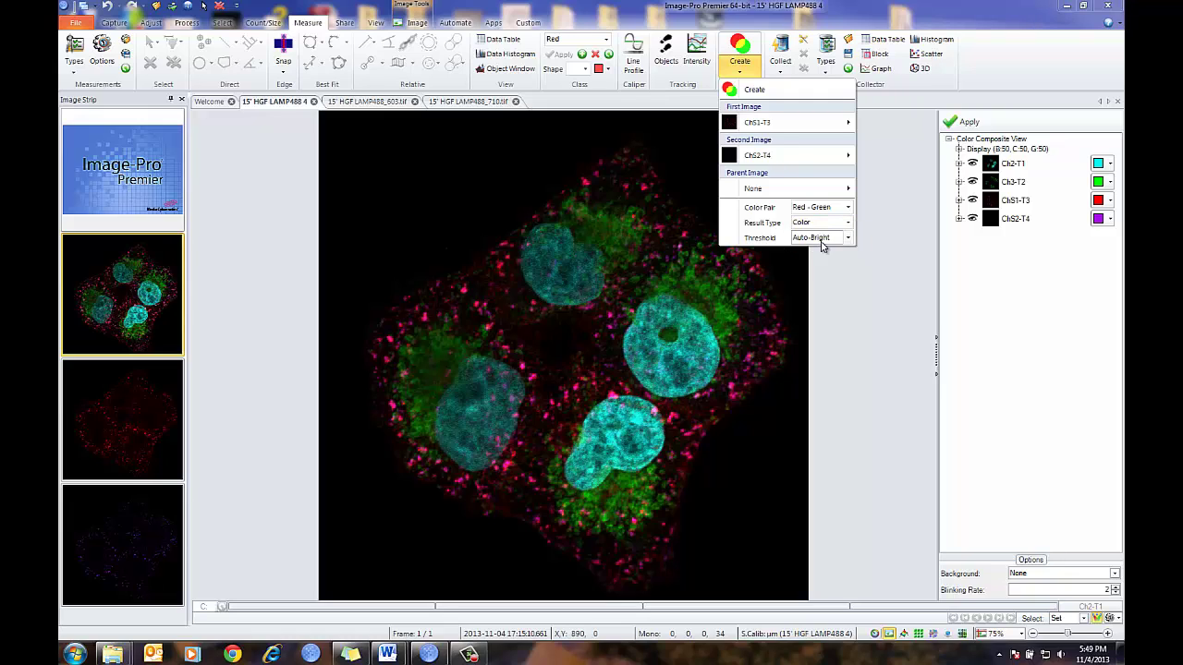
pyautogui.click(847, 239)
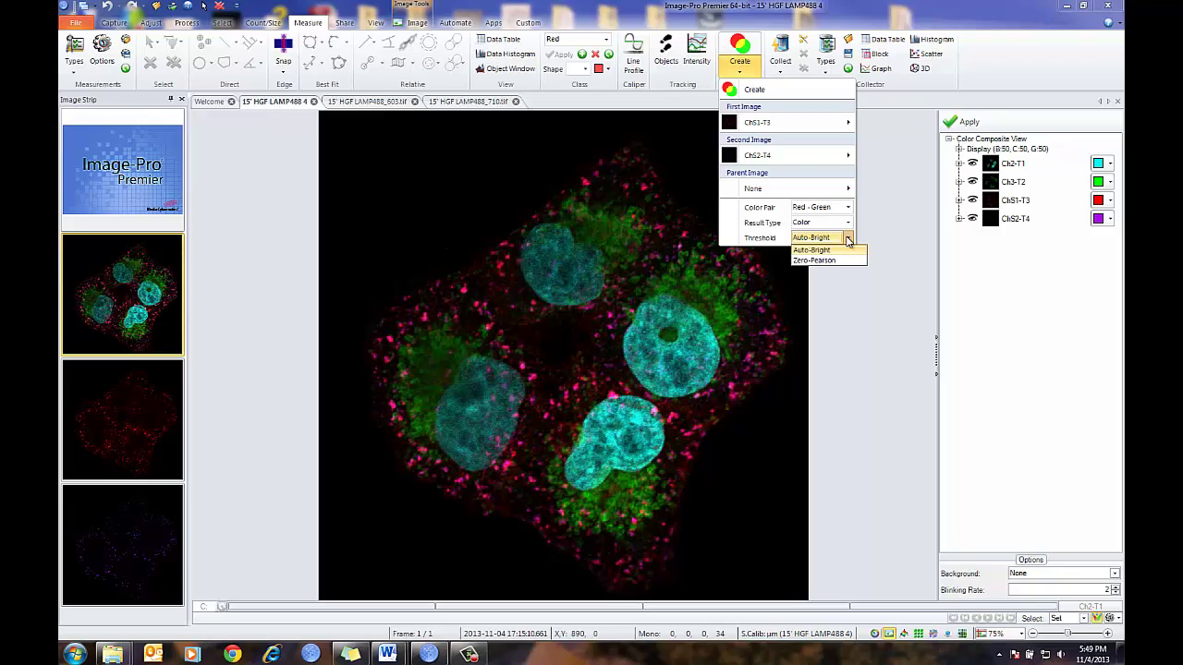
pyautogui.click(823, 253)
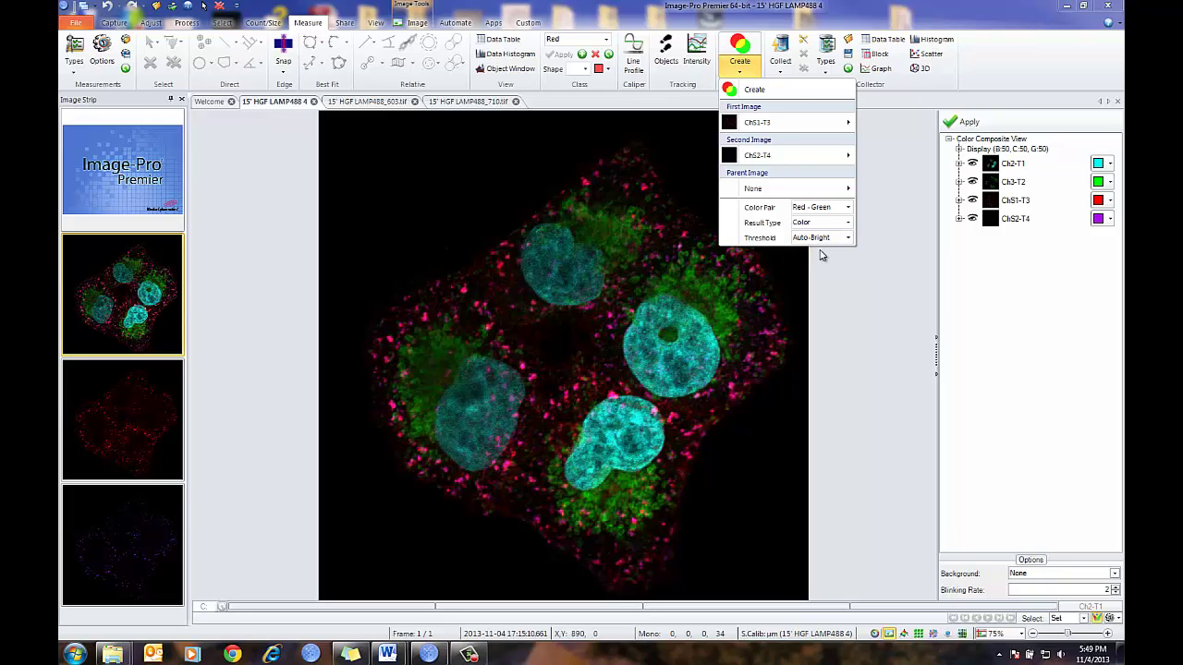
pyautogui.click(758, 91)
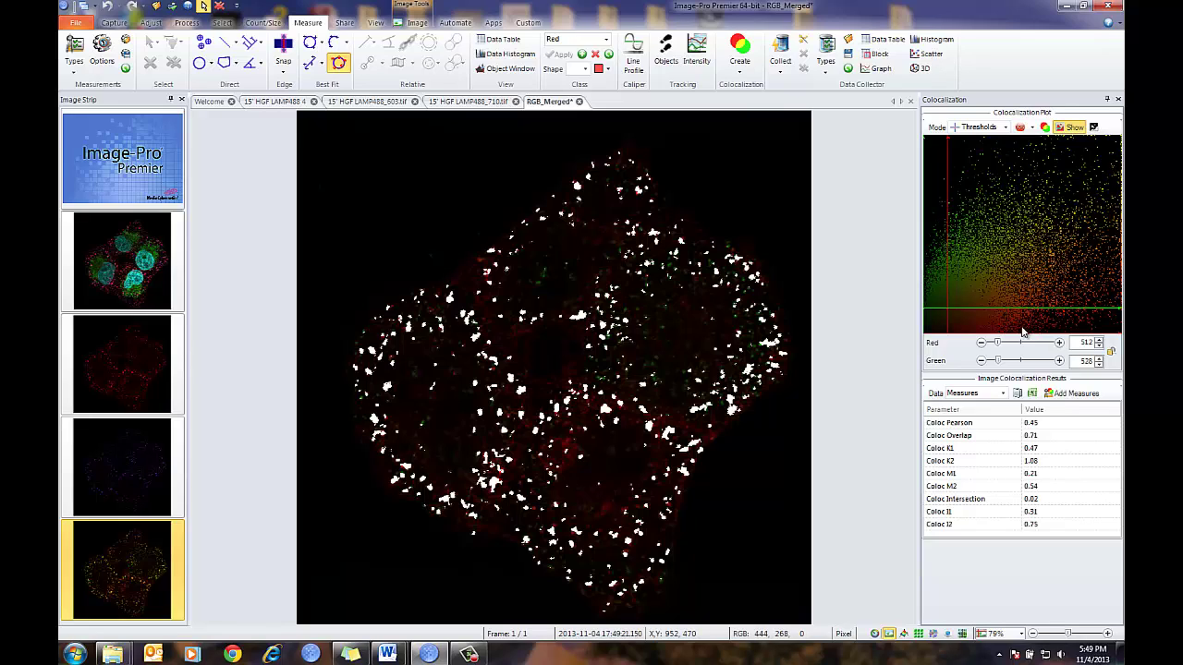
# Lower the threshold to 479 and export the colocalization coefficients to an Excel workbook
pyautogui.moveTo(998, 343)
pyautogui.mouseDown()
pyautogui.moveTo(1014, 344)
pyautogui.moveTo(996, 343)
pyautogui.moveTo(1007, 362)
pyautogui.moveTo(997, 361)
pyautogui.mouseUp()
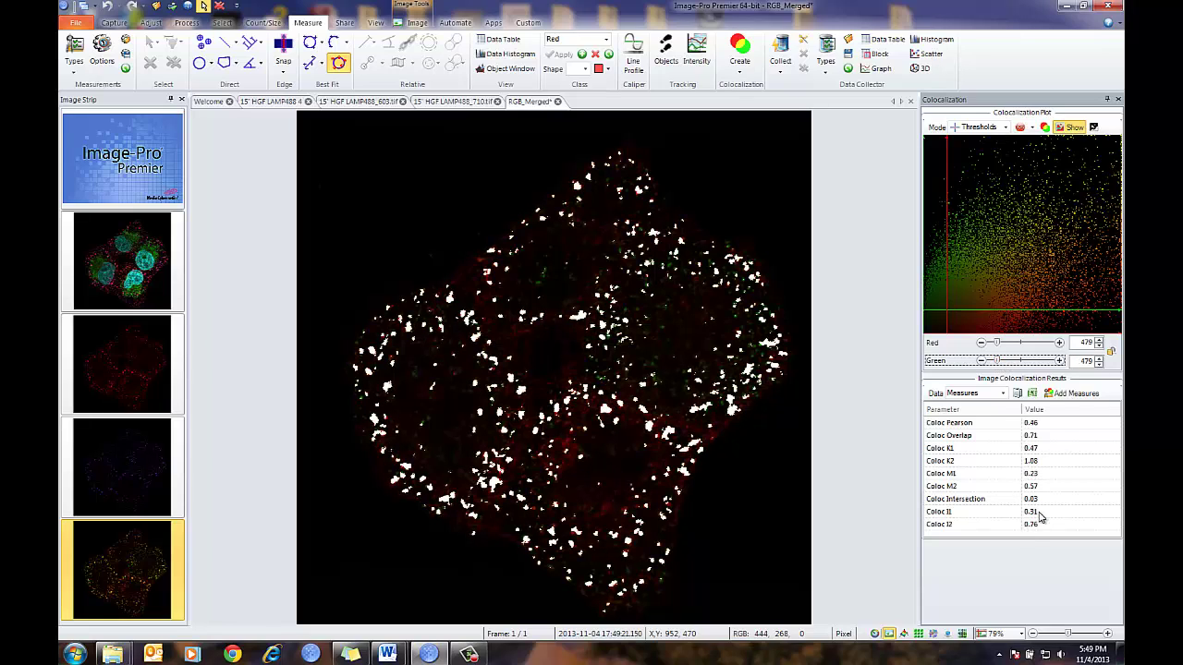
pyautogui.click(1032, 393)
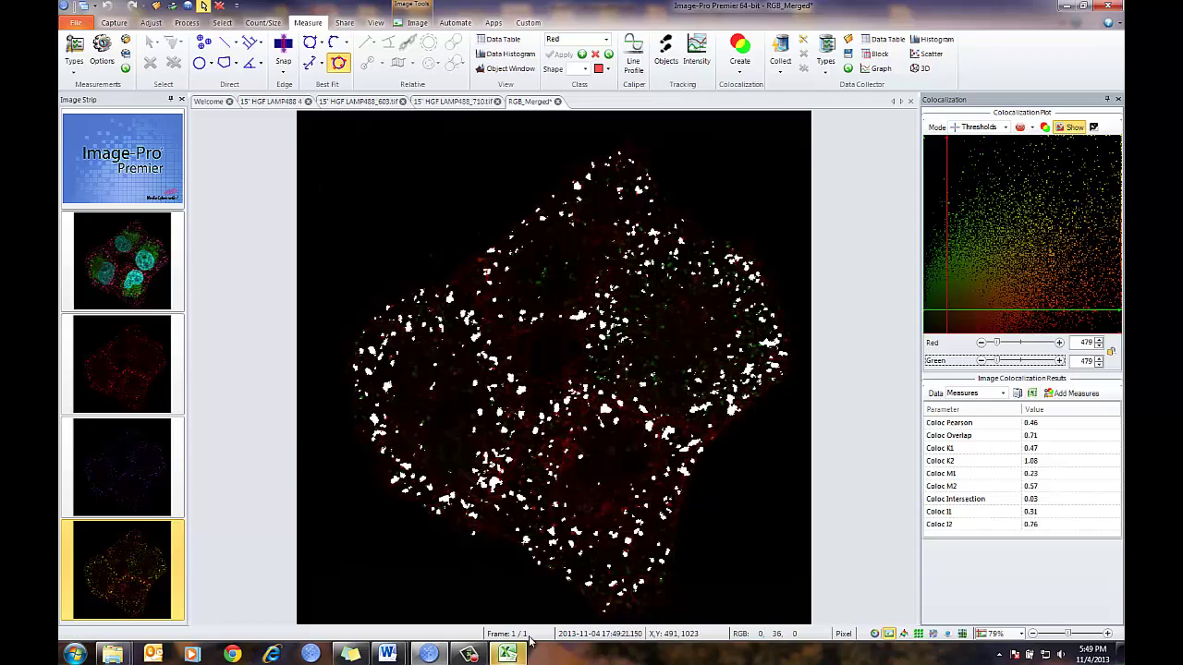
pyautogui.click(508, 654)
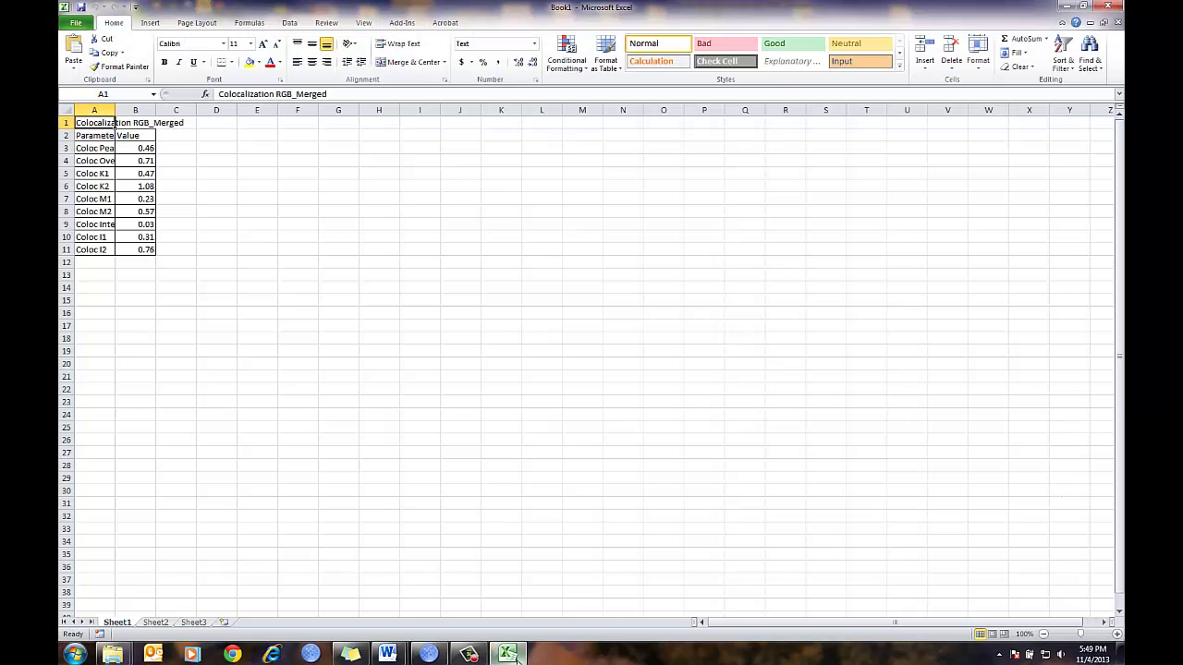
# Close Excel's Book1 workbook without saving
pyautogui.click(1106, 8)
pyautogui.click(588, 340)
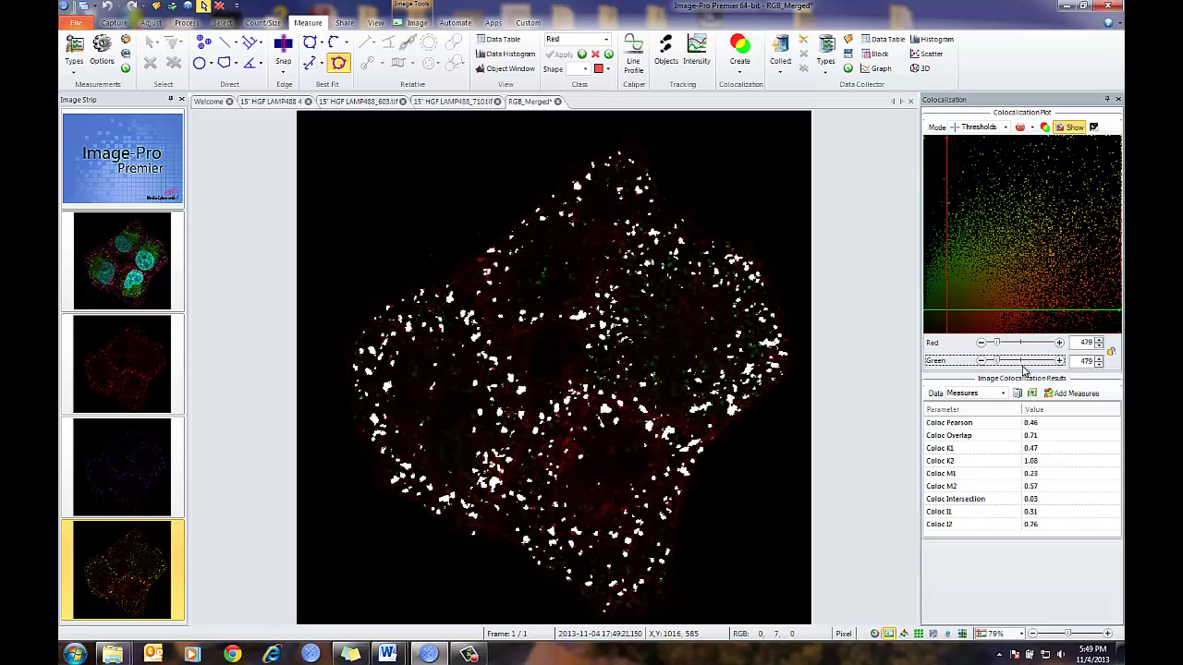
# Switch the scatter plot to Free ROI and shape a triangular region across it
pyautogui.click(1006, 128)
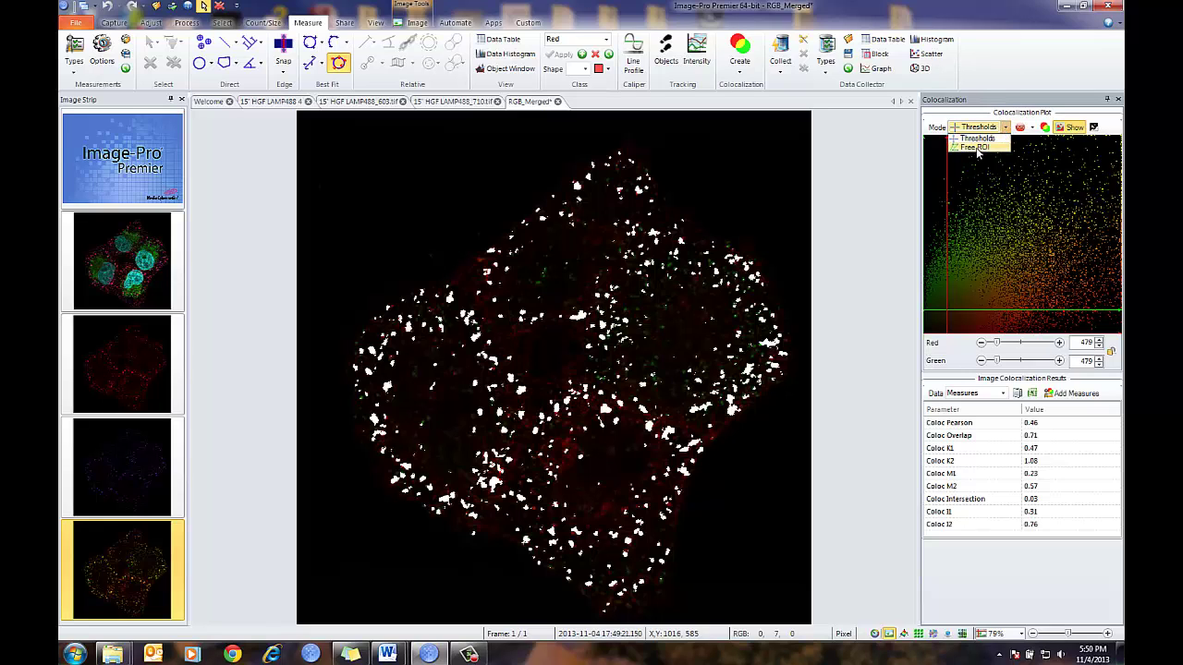
pyautogui.click(977, 151)
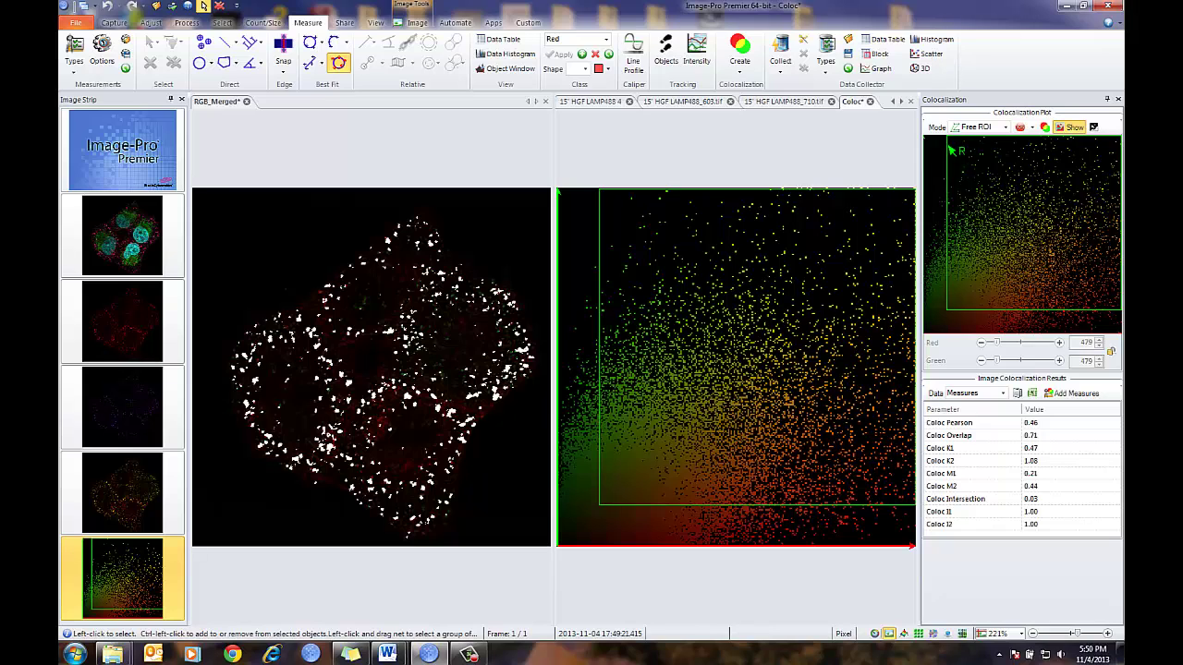
pyautogui.moveTo(957, 146); pyautogui.dragTo(948, 321)
pyautogui.moveTo(1022, 232); pyautogui.dragTo(1003, 225)
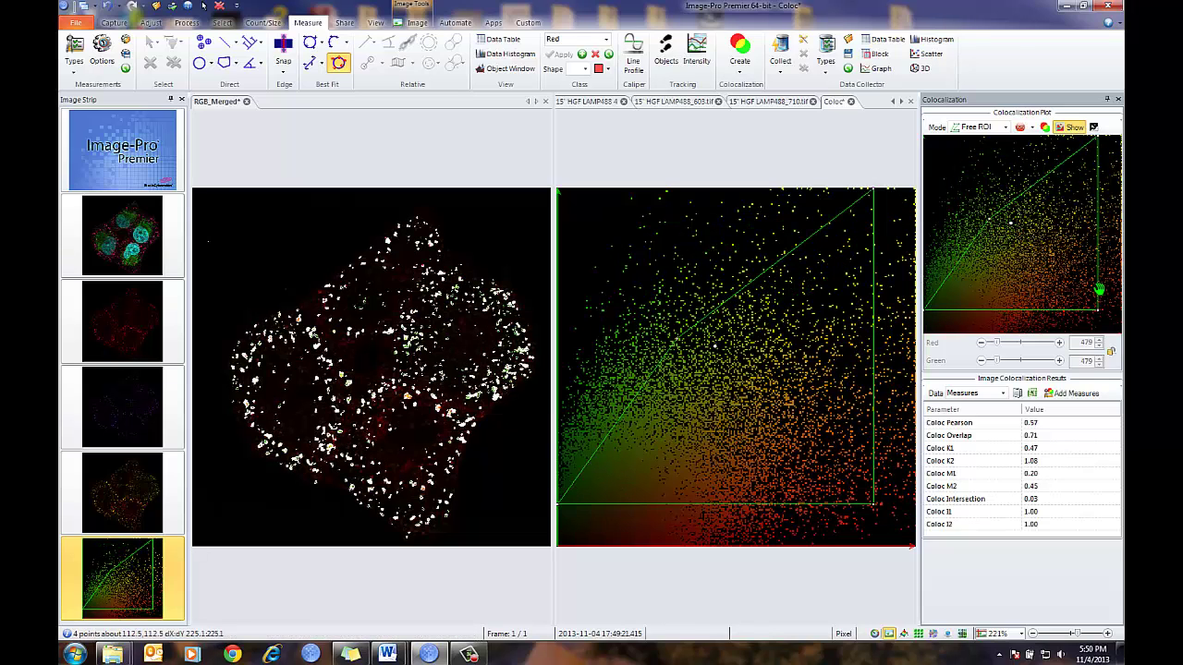
pyautogui.moveTo(1098, 311); pyautogui.dragTo(1053, 250)
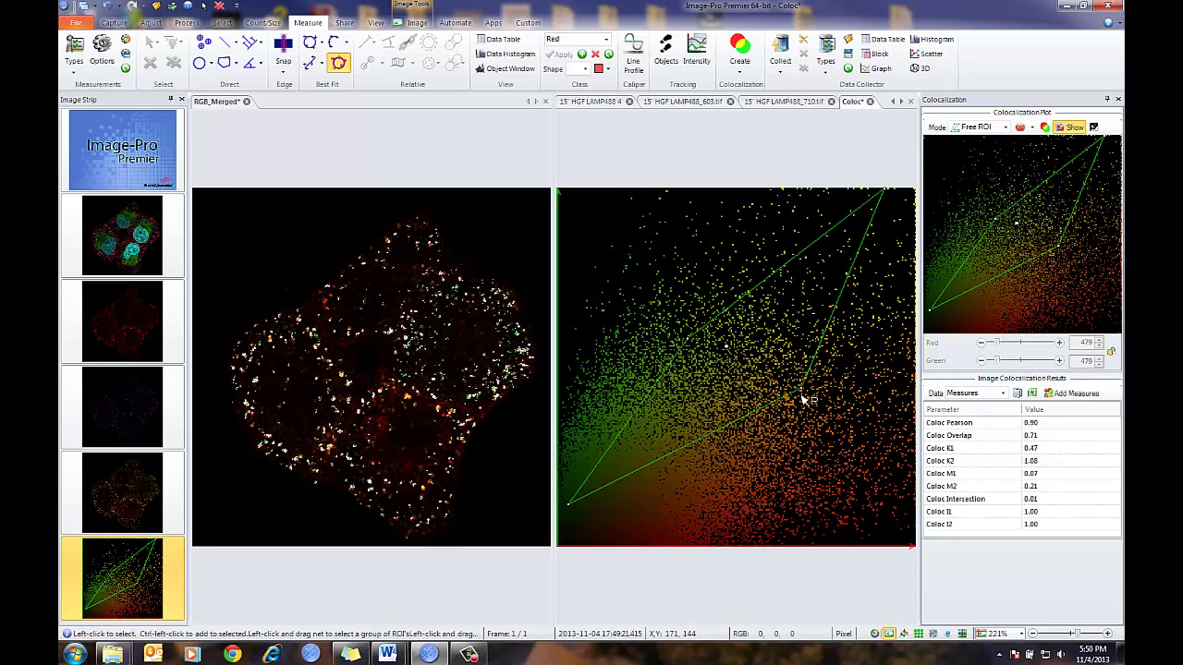
pyautogui.moveTo(800, 390); pyautogui.dragTo(914, 532)
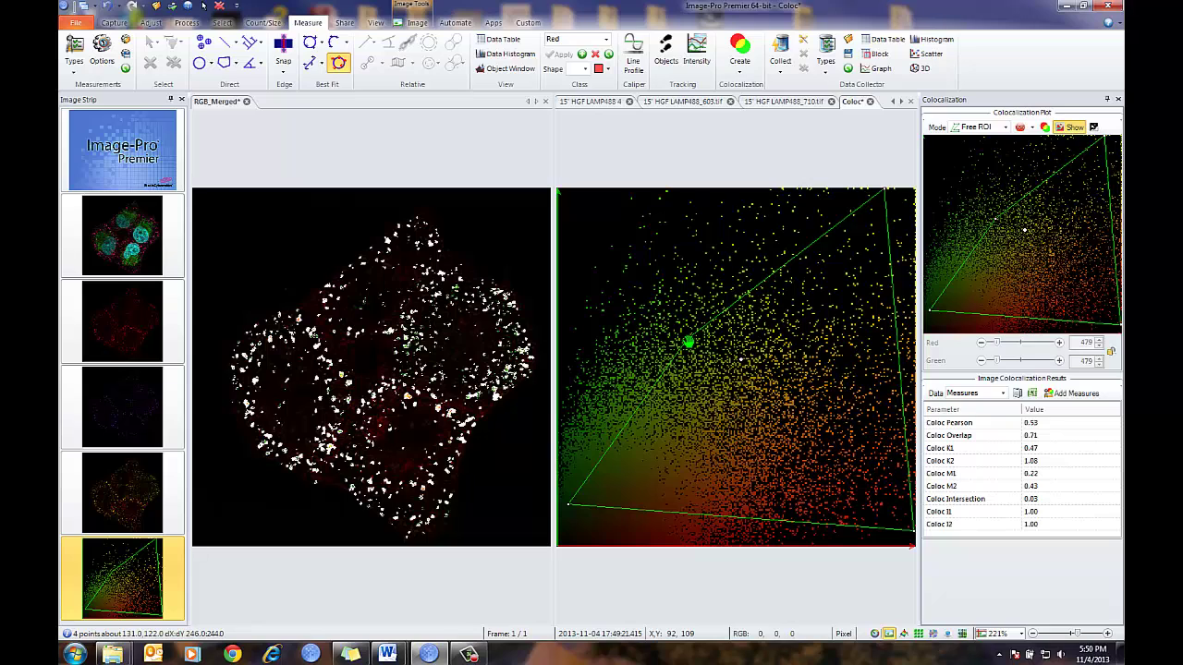
pyautogui.click(1005, 127)
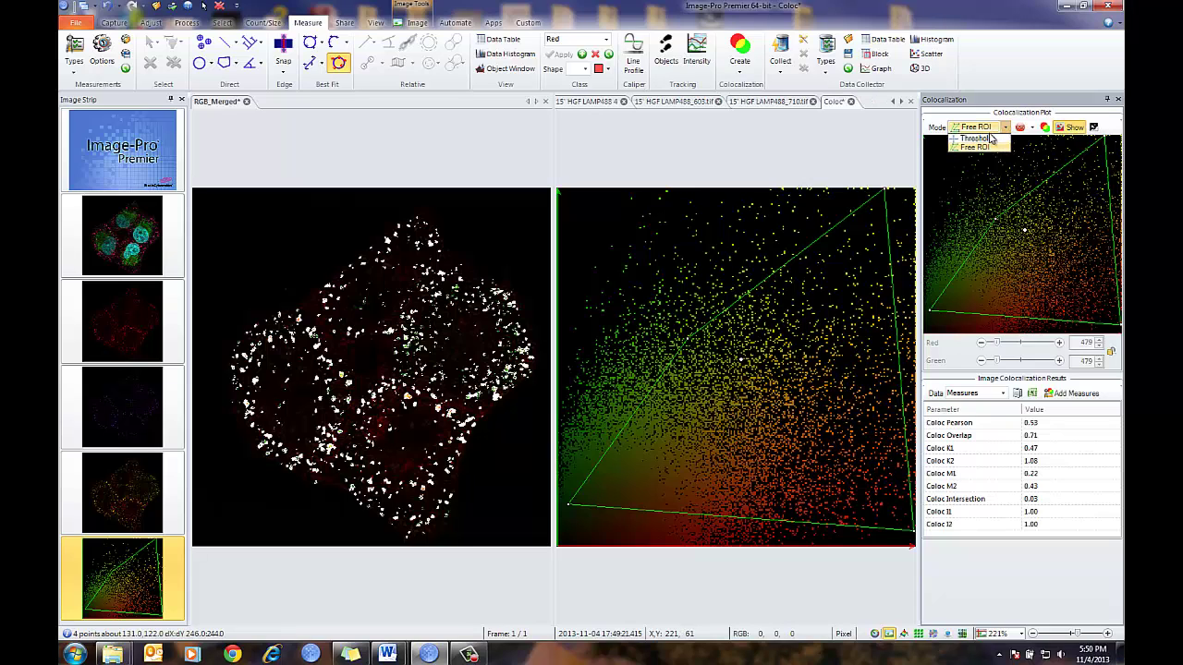
# Restore Threshold mode, then close the Coloc and RGB_Merged images without saving
pyautogui.click(981, 139)
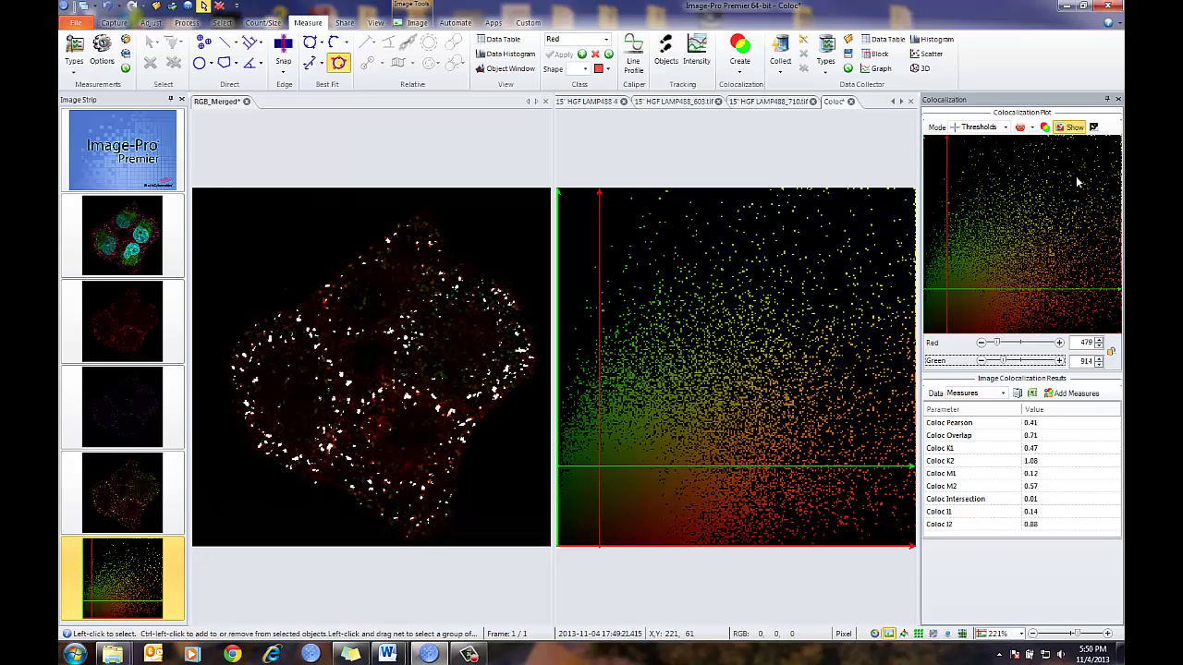
pyautogui.click(1118, 100)
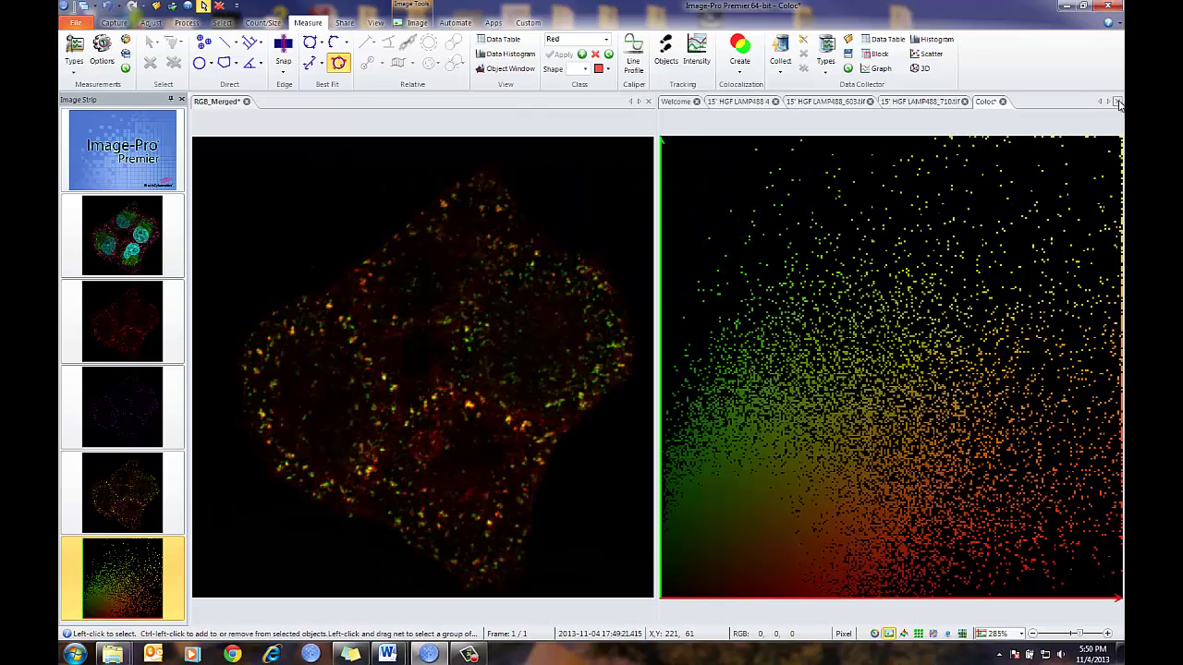
pyautogui.click(1022, 101)
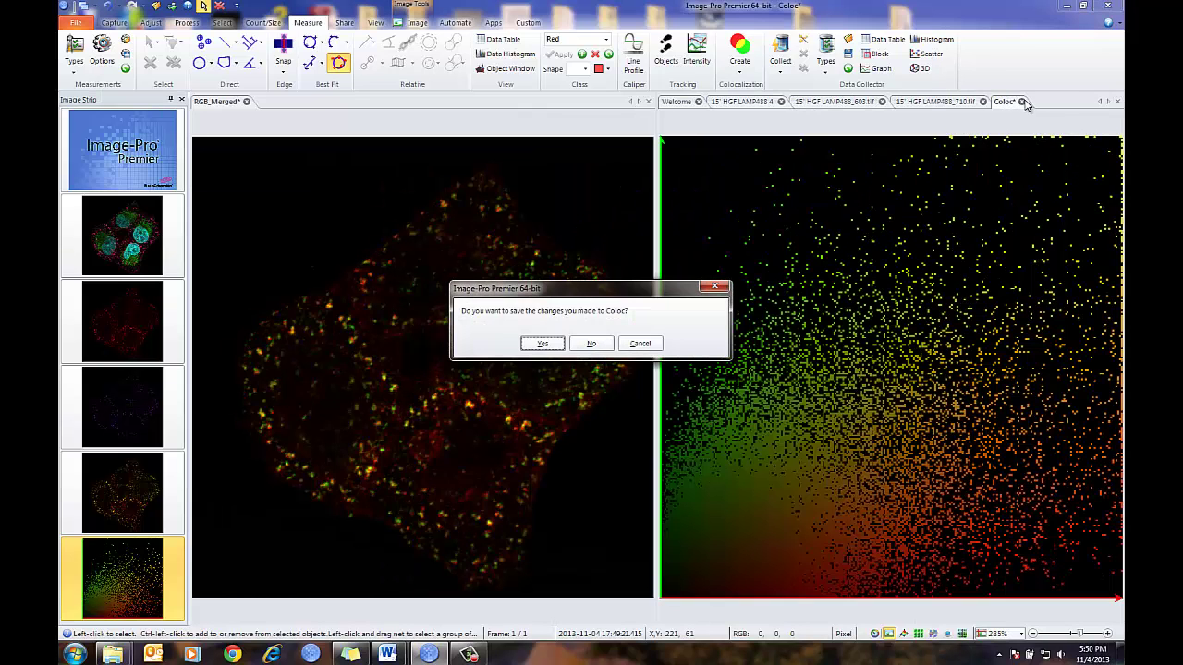
pyautogui.click(591, 343)
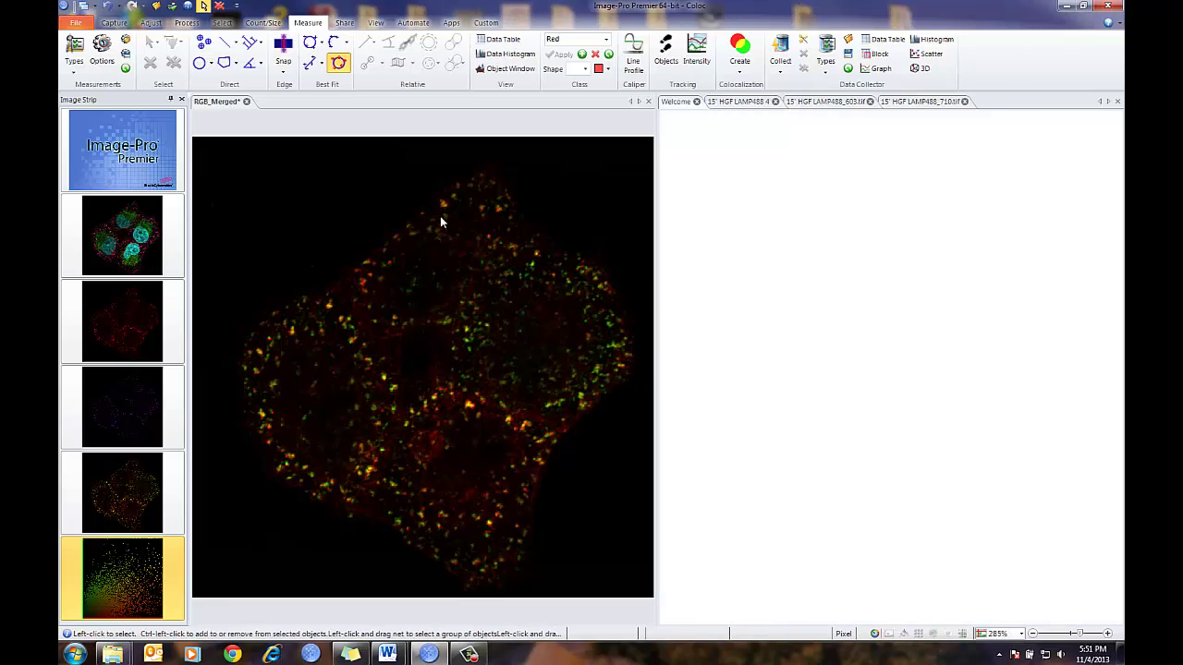
pyautogui.click(244, 101)
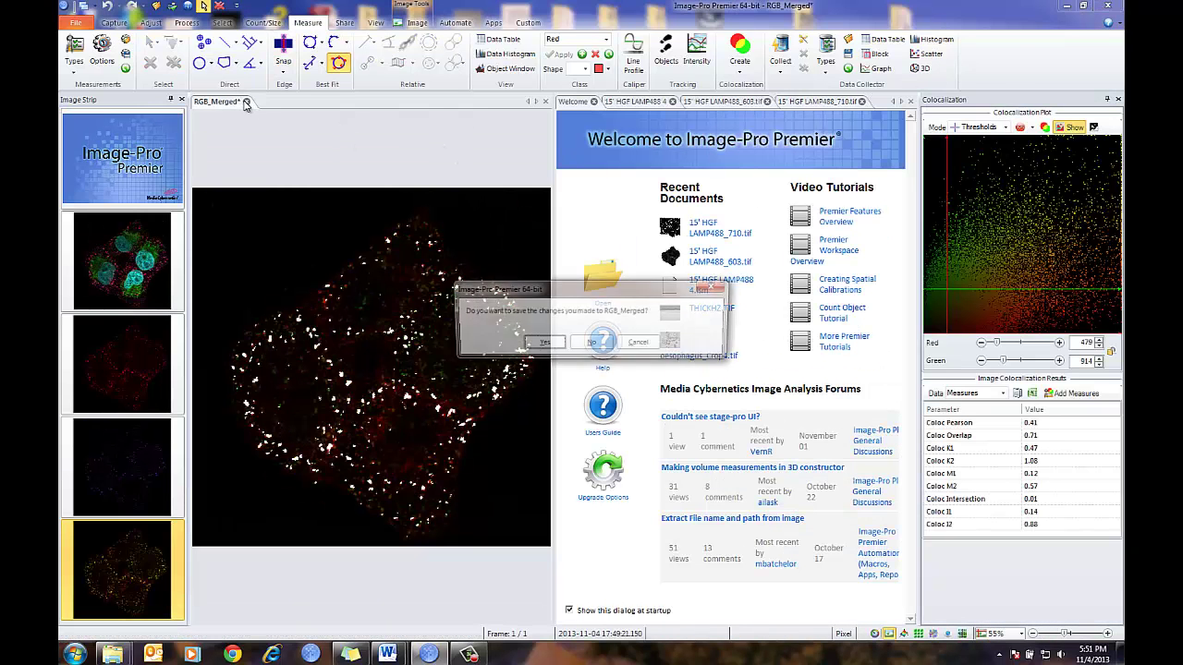
pyautogui.click(597, 347)
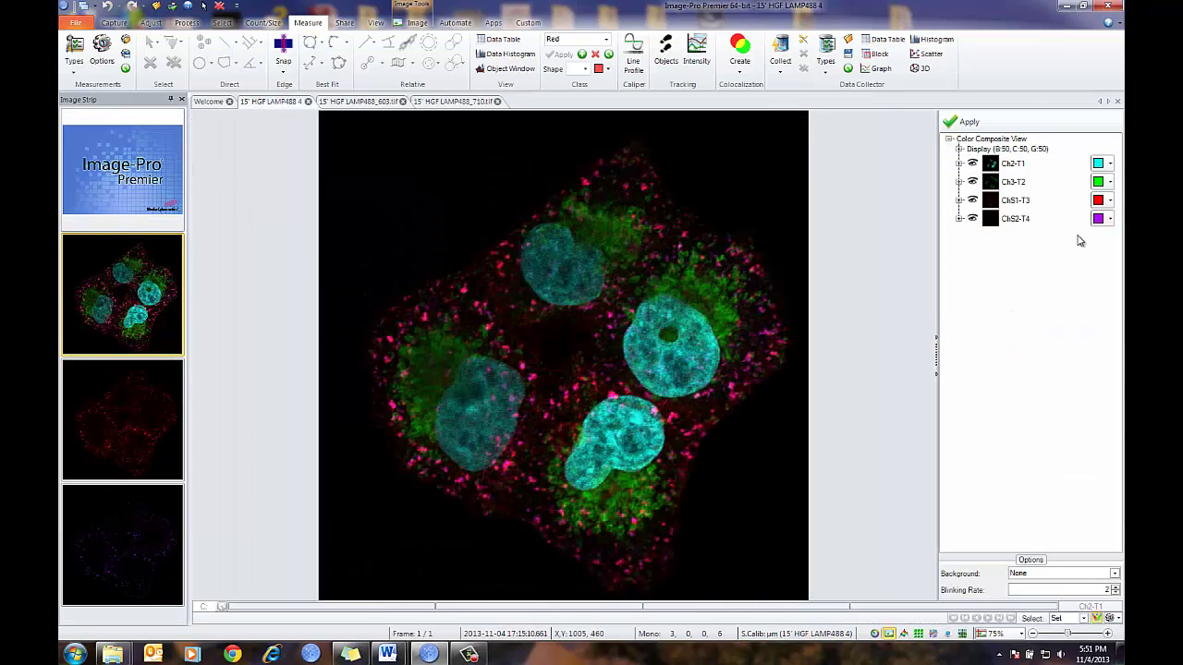
# Create a colocalization of ChS1-T3 with ChS2-T4, using Ch2-T1 as the parent image
pyautogui.click(739, 71)
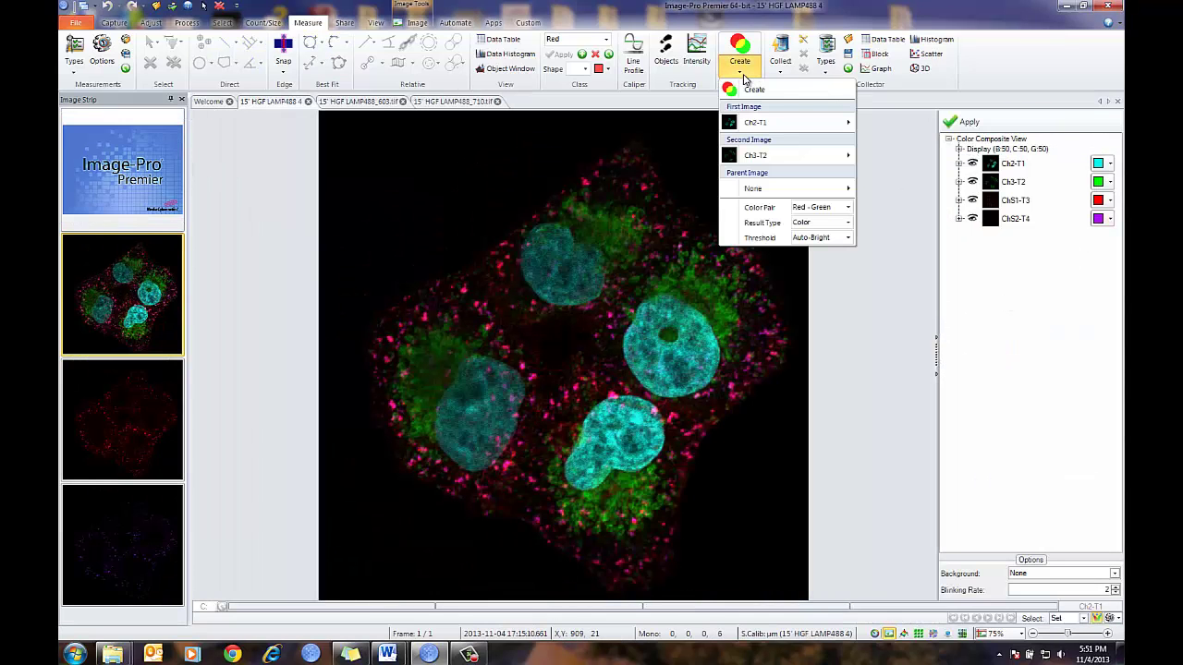
pyautogui.moveTo(847, 130)
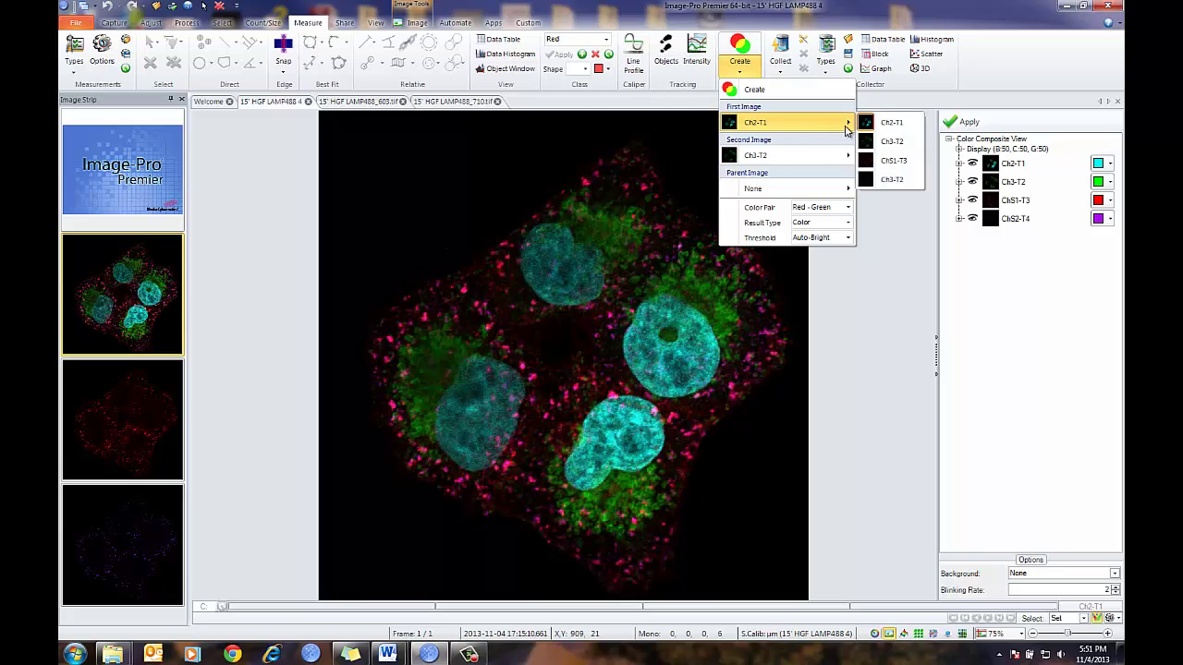
pyautogui.click(893, 160)
pyautogui.moveTo(850, 155)
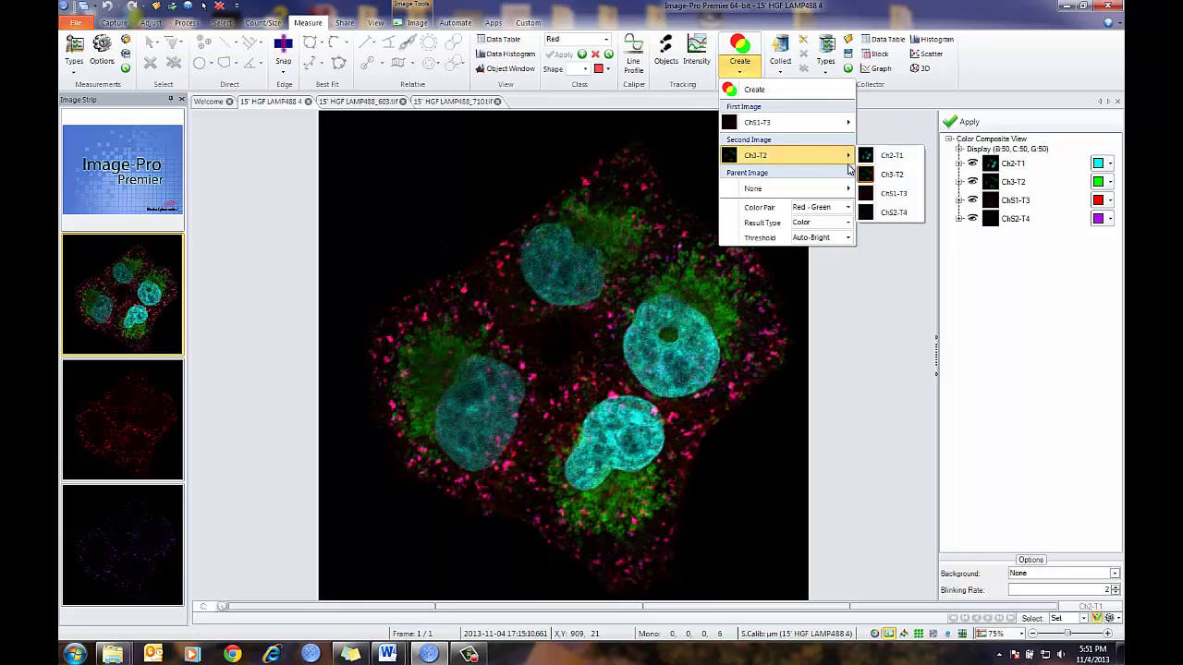
pyautogui.click(884, 211)
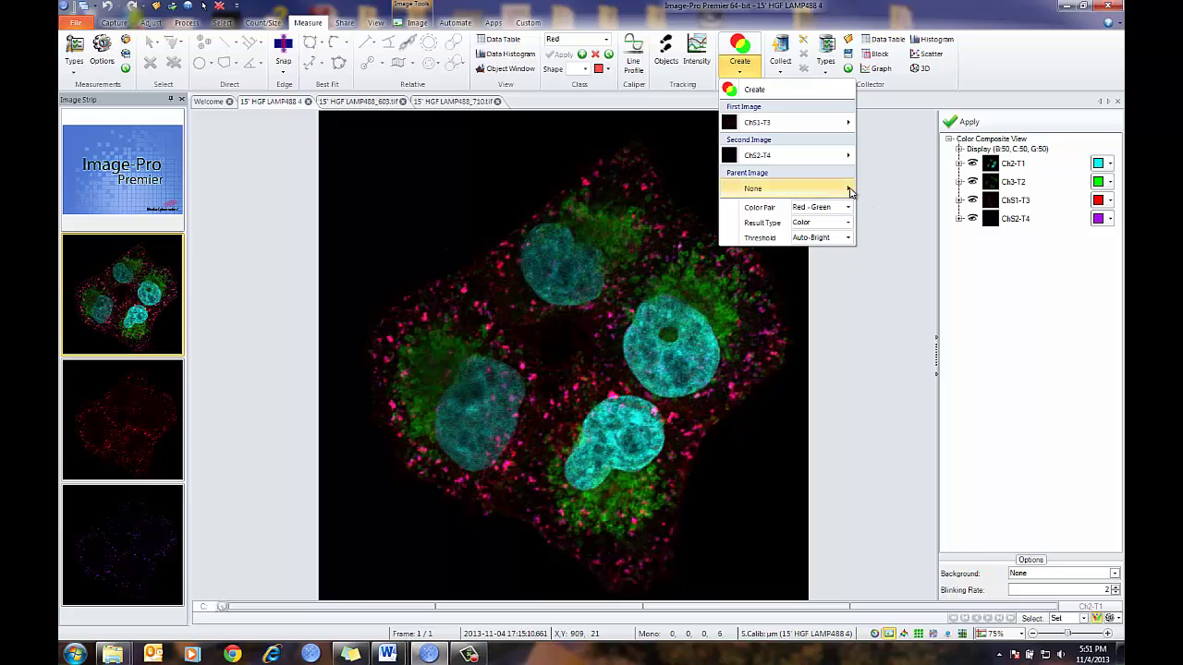
pyautogui.moveTo(844, 188)
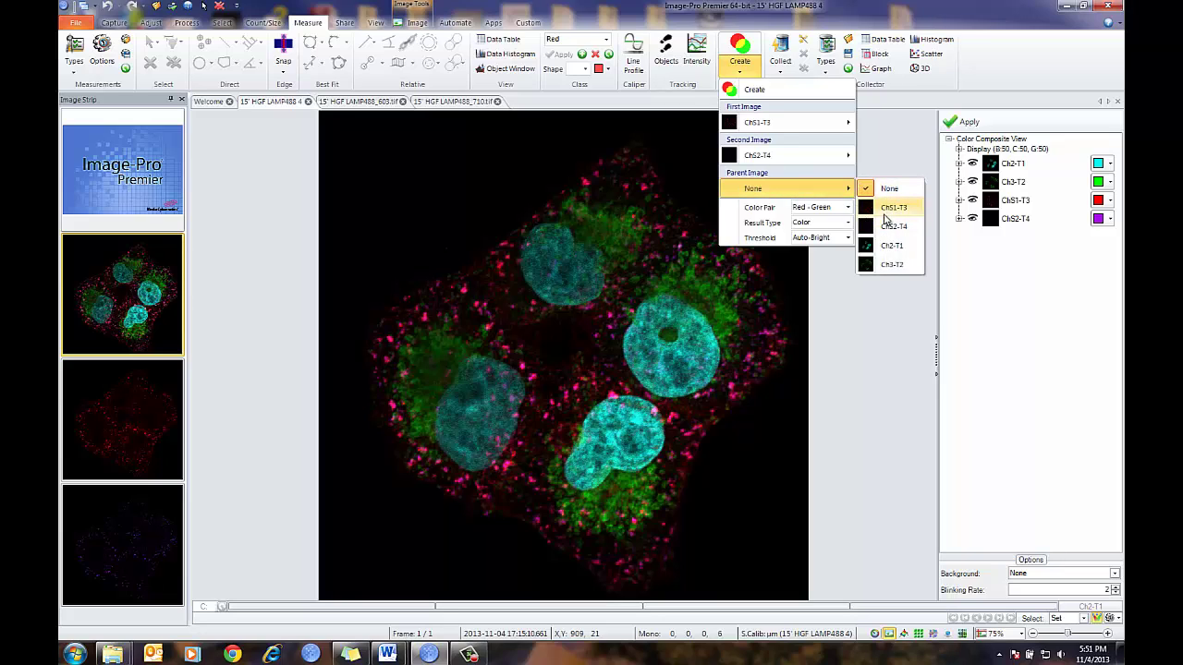
pyautogui.click(884, 248)
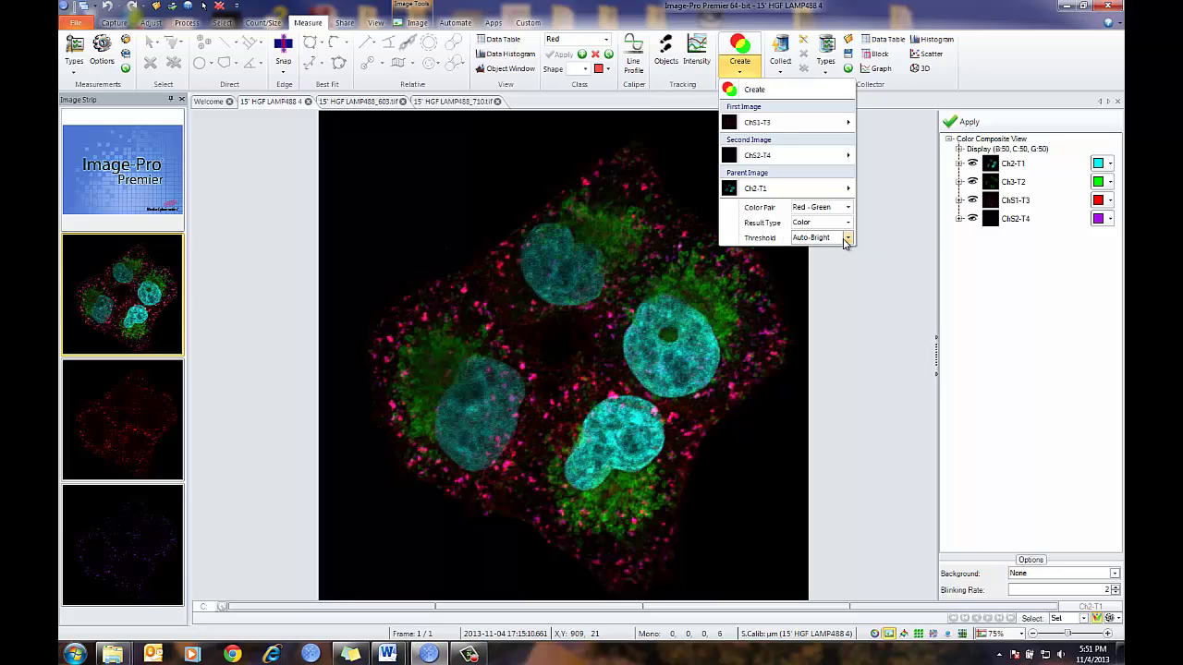
pyautogui.click(750, 90)
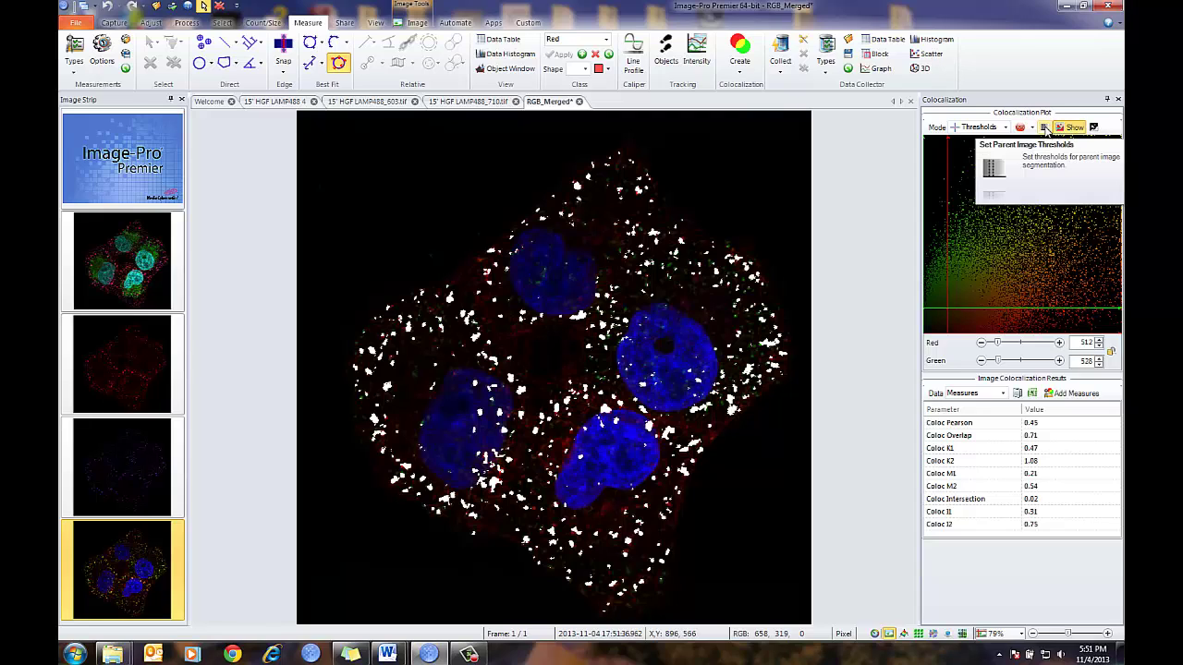
# Open parent-image thresholding for the nuclei channel
pyautogui.click(1044, 127)
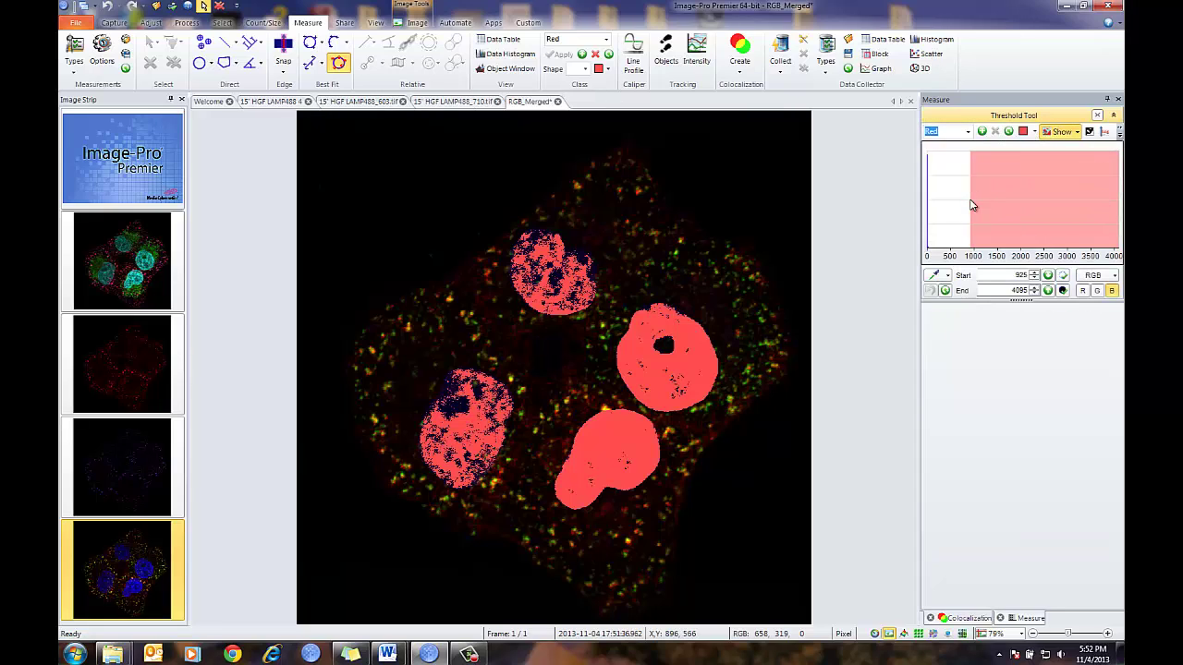
# Lower the parent threshold start to 249, giving a 249–4095 range covering all nuclei
pyautogui.moveTo(971, 206); pyautogui.dragTo(937, 206)
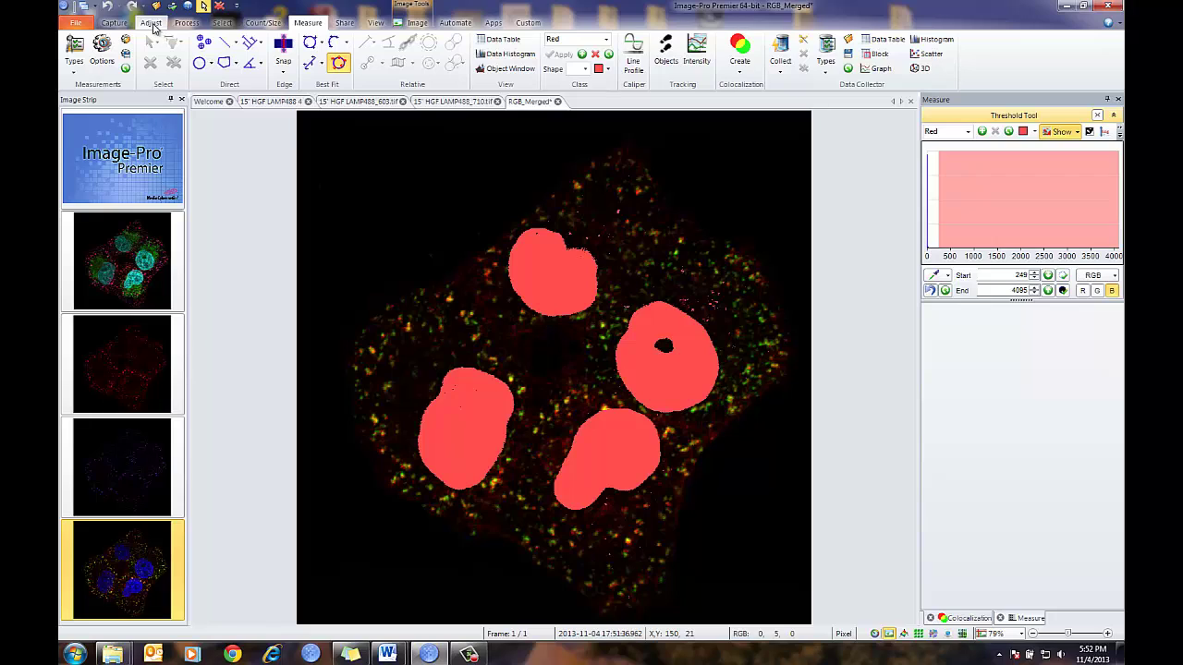
pyautogui.click(263, 22)
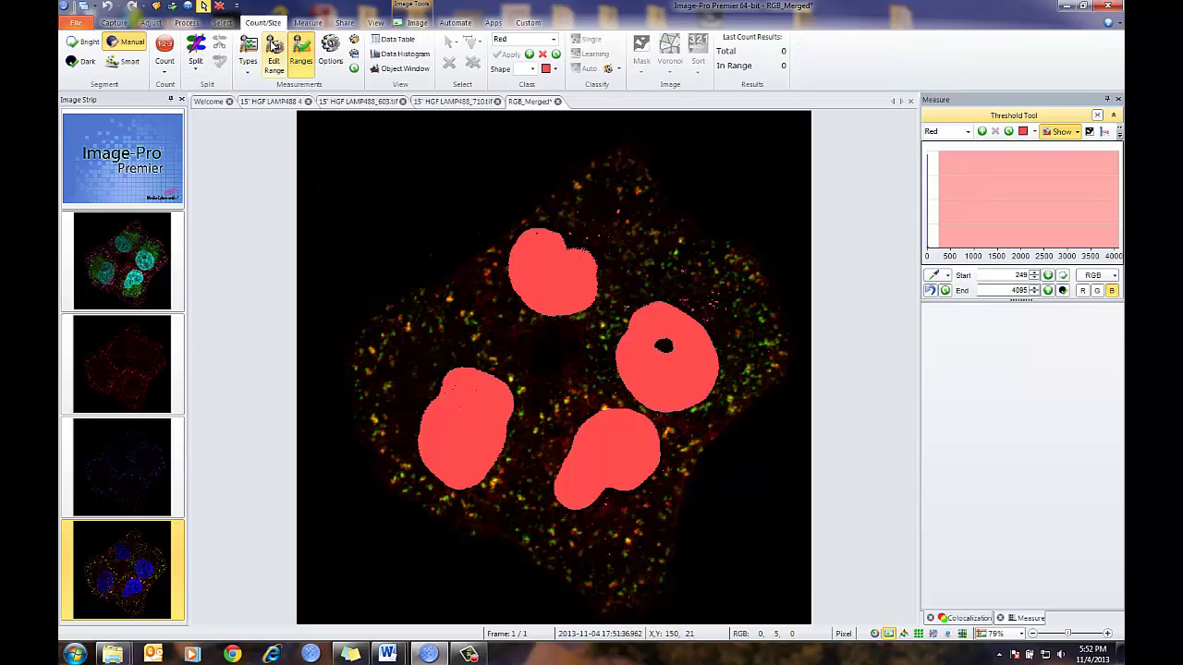
# Set a Region:Area minimum of 1442 so only the four nuclei (4 of 158) remain
pyautogui.click(248, 48)
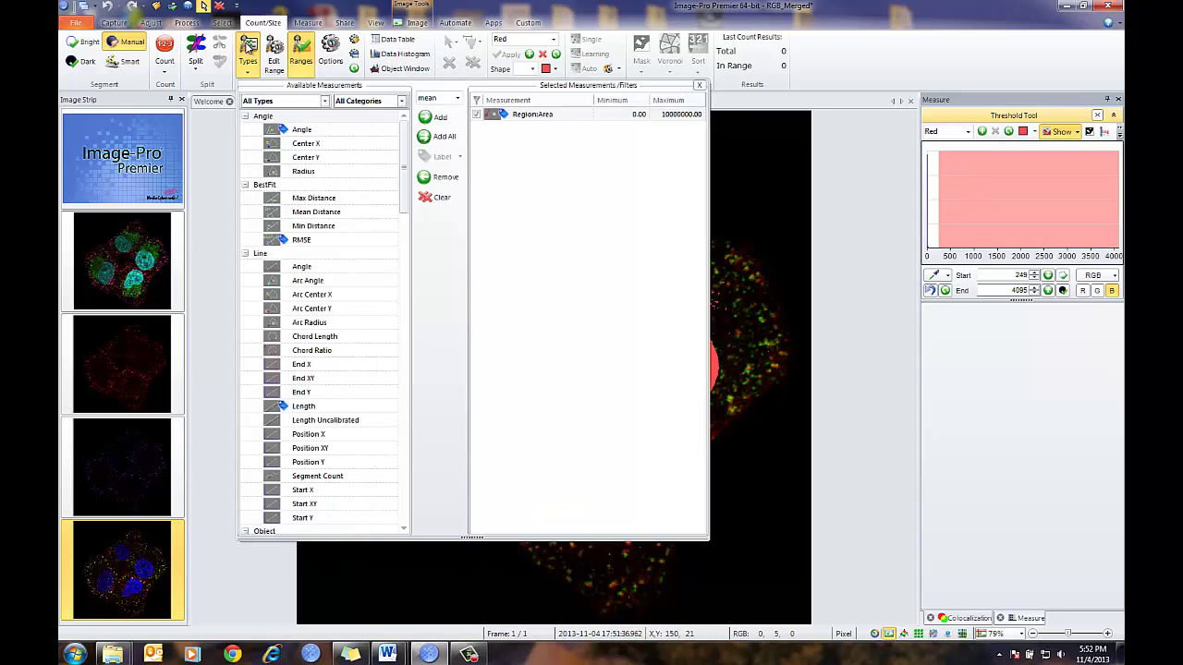
pyautogui.click(699, 85)
pyautogui.click(273, 51)
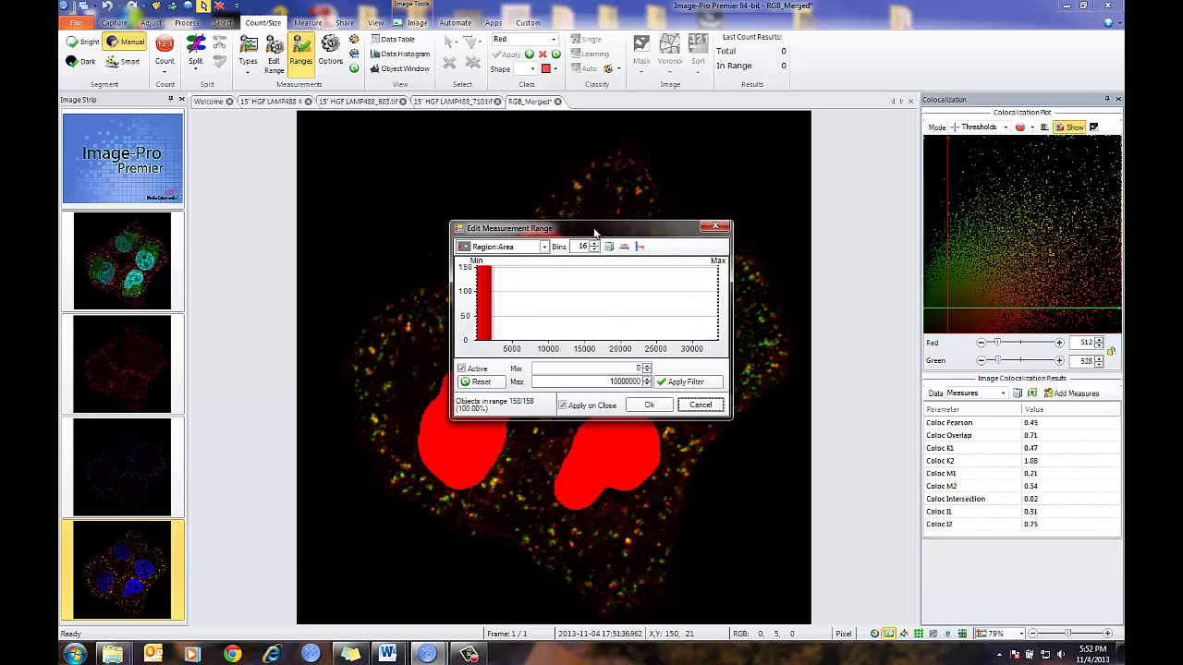
pyautogui.moveTo(594, 233); pyautogui.dragTo(829, 242)
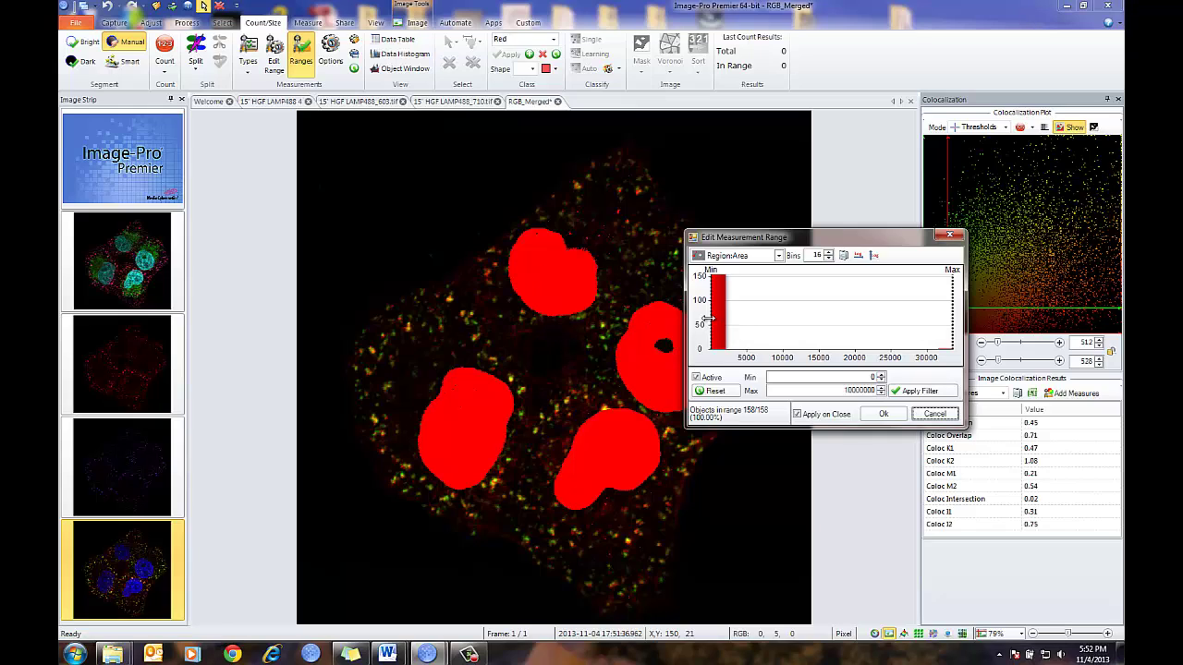
pyautogui.moveTo(711, 317); pyautogui.dragTo(722, 317)
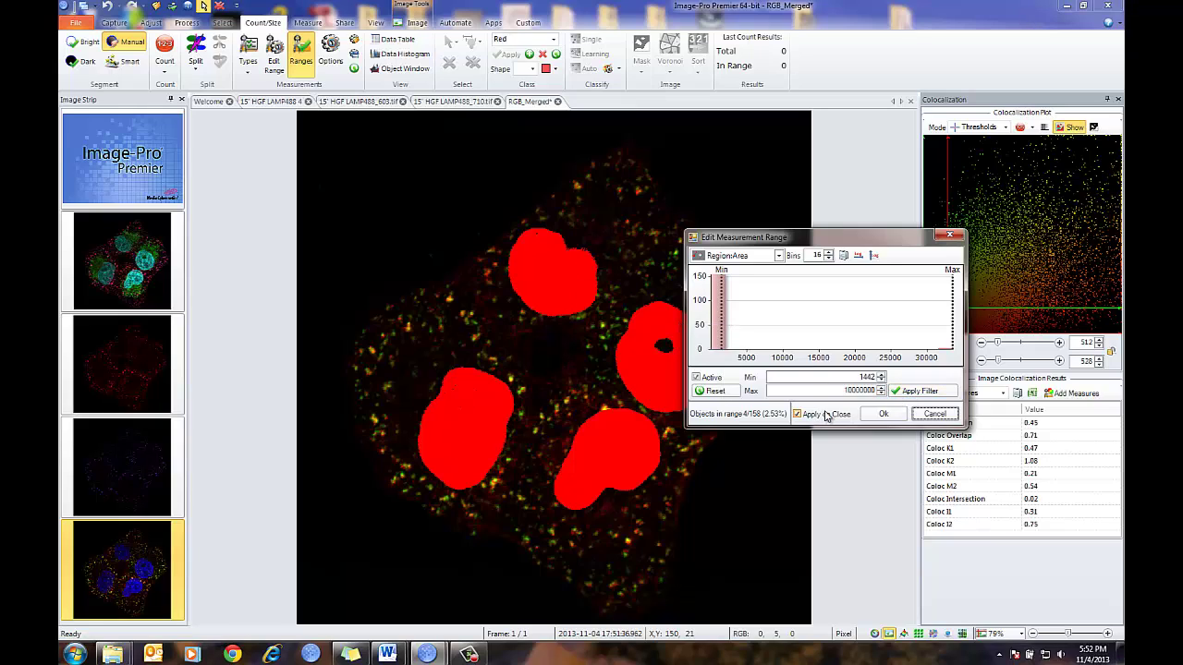
pyautogui.click(883, 413)
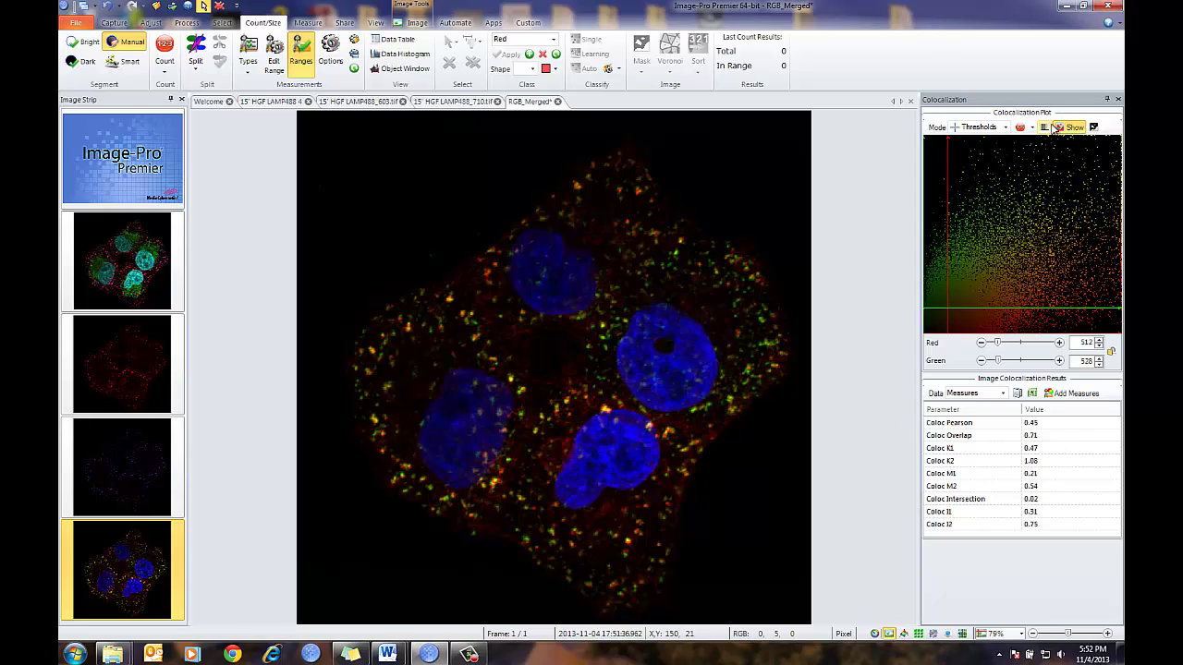
# Count the four nuclei into a Measurement Table from the colocalization results, then raise the red threshold
pyautogui.click(1044, 128)
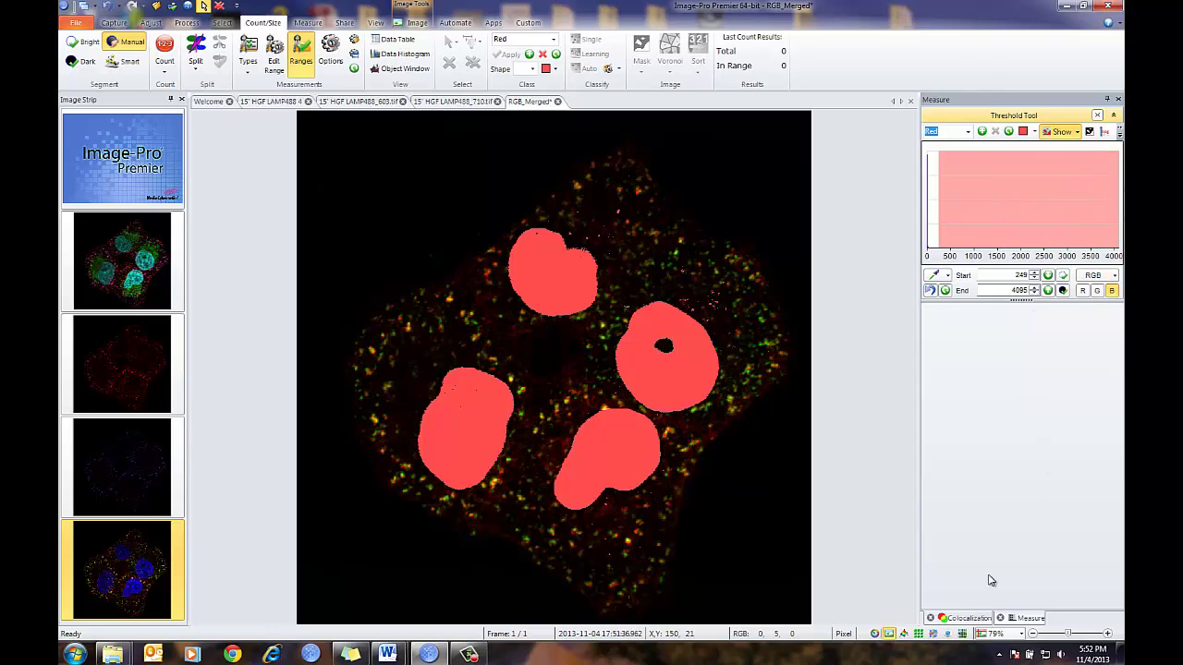
pyautogui.click(965, 619)
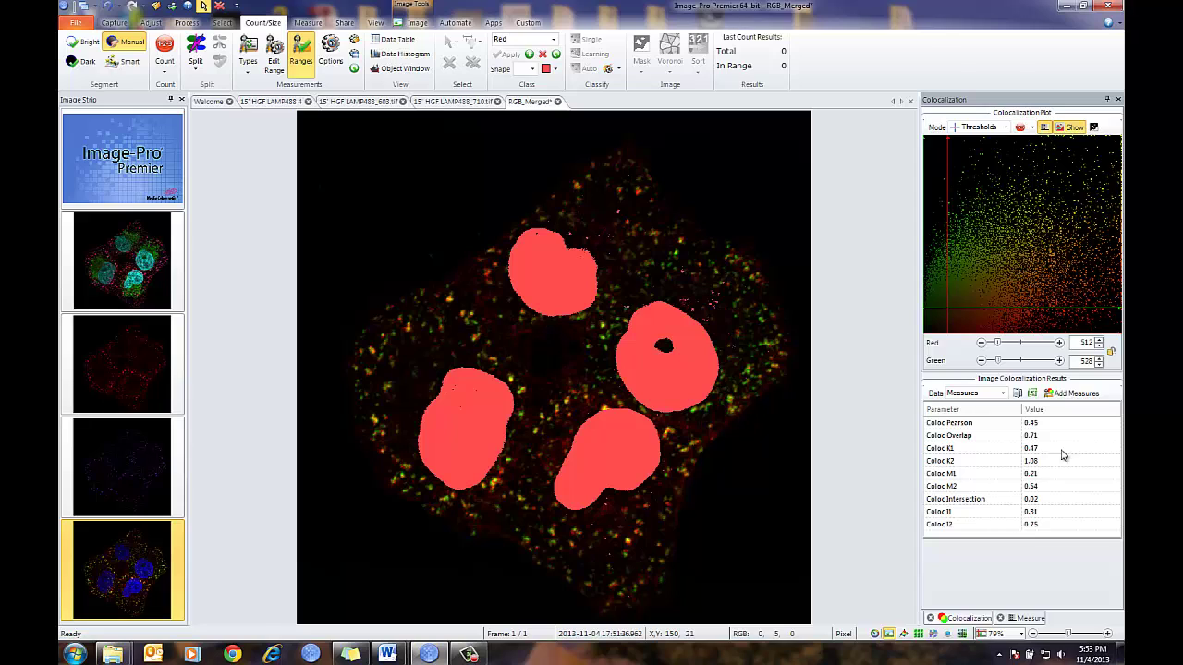
pyautogui.click(1020, 127)
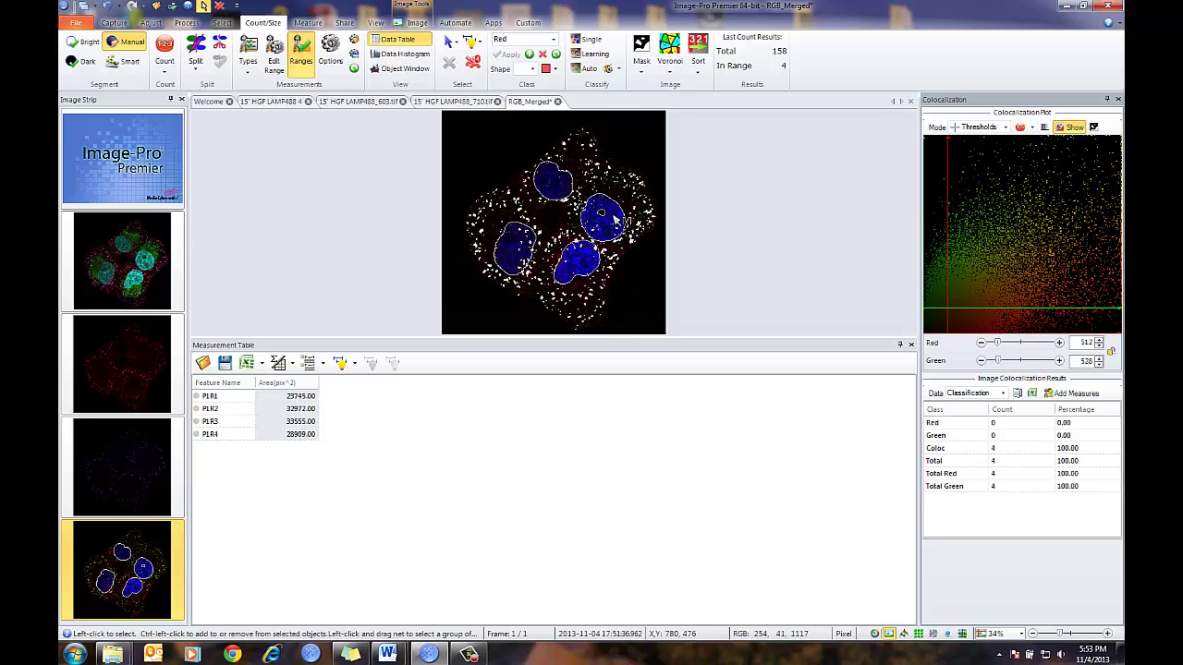
pyautogui.moveTo(997, 347)
pyautogui.mouseDown()
pyautogui.moveTo(1013, 345)
pyautogui.moveTo(997, 346)
pyautogui.moveTo(1001, 365)
pyautogui.moveTo(1001, 345)
pyautogui.mouseUp()
# Add per-nucleus colocalization coefficients, including Pearson, to the measurement table with thresholds Red 784 and Green 609
pyautogui.click(1005, 128)
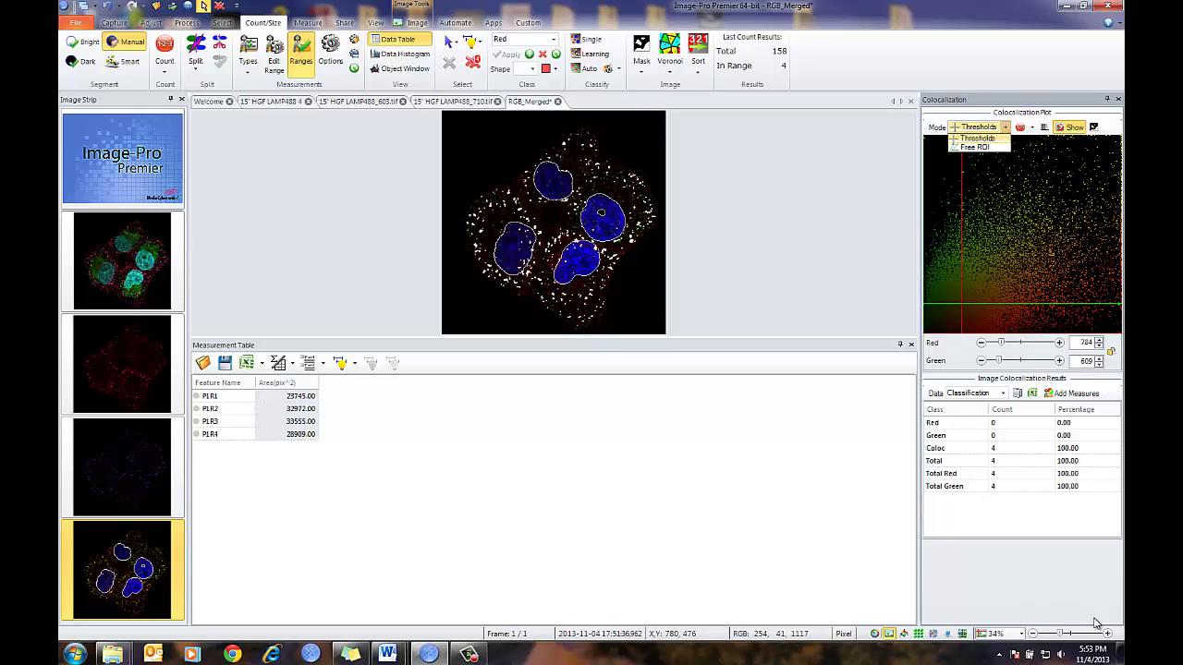
pyautogui.click(1063, 397)
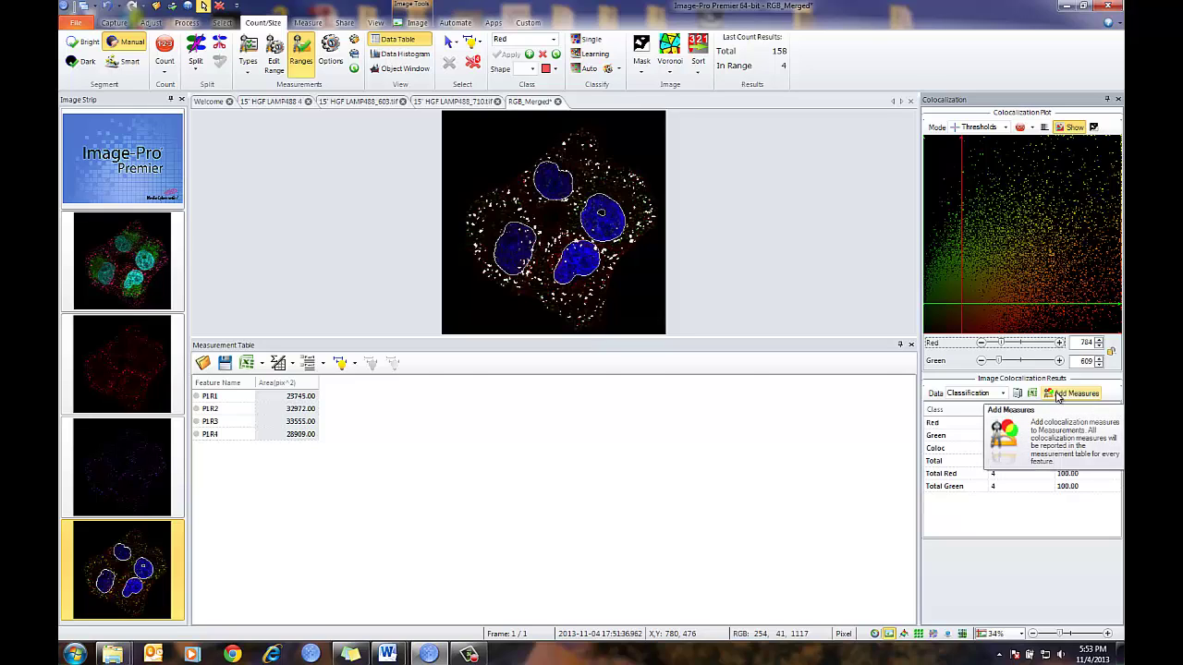
pyautogui.click(1058, 395)
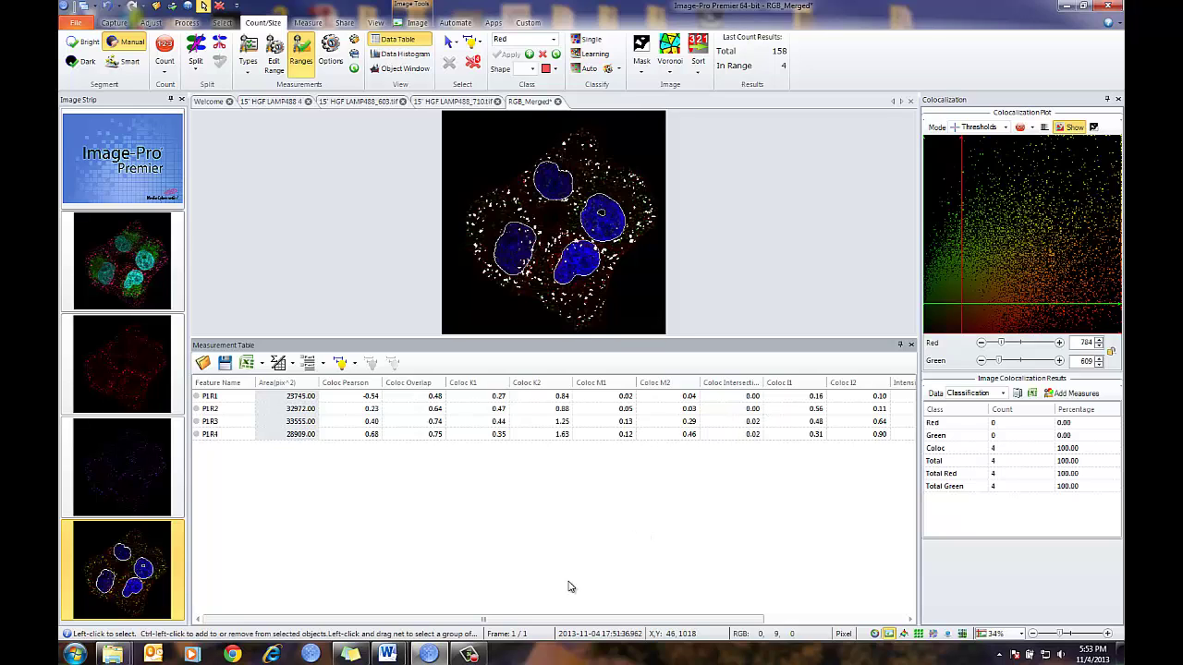
pyautogui.moveTo(505, 620); pyautogui.dragTo(732, 635)
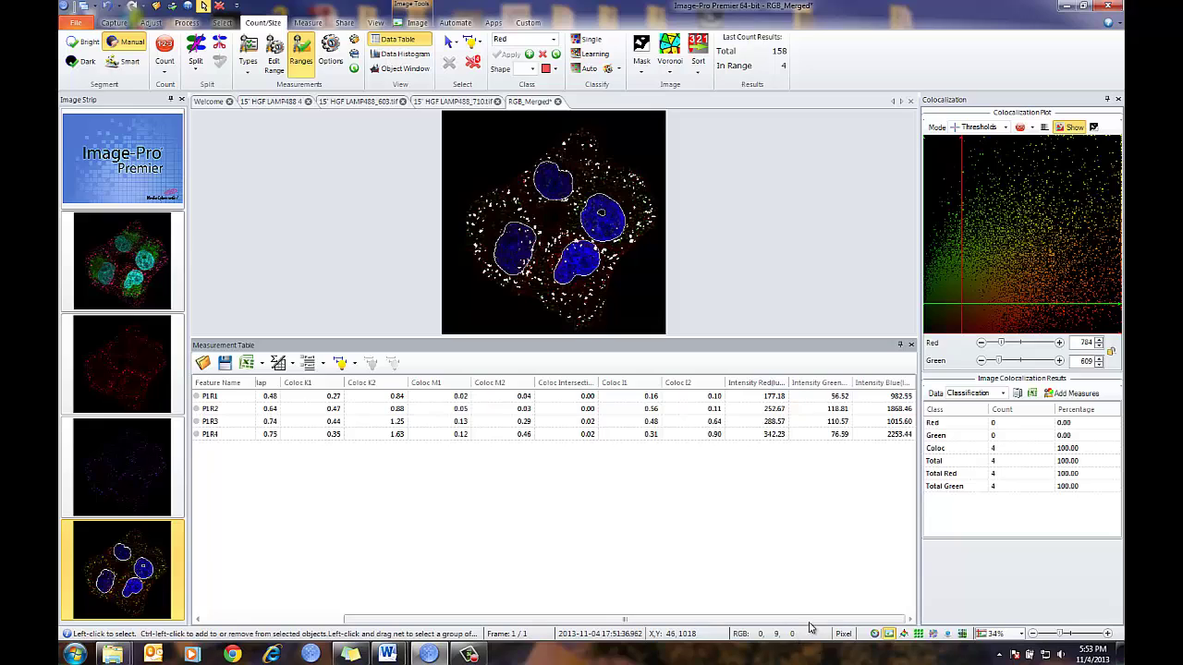
pyautogui.moveTo(787, 614); pyautogui.dragTo(582, 617)
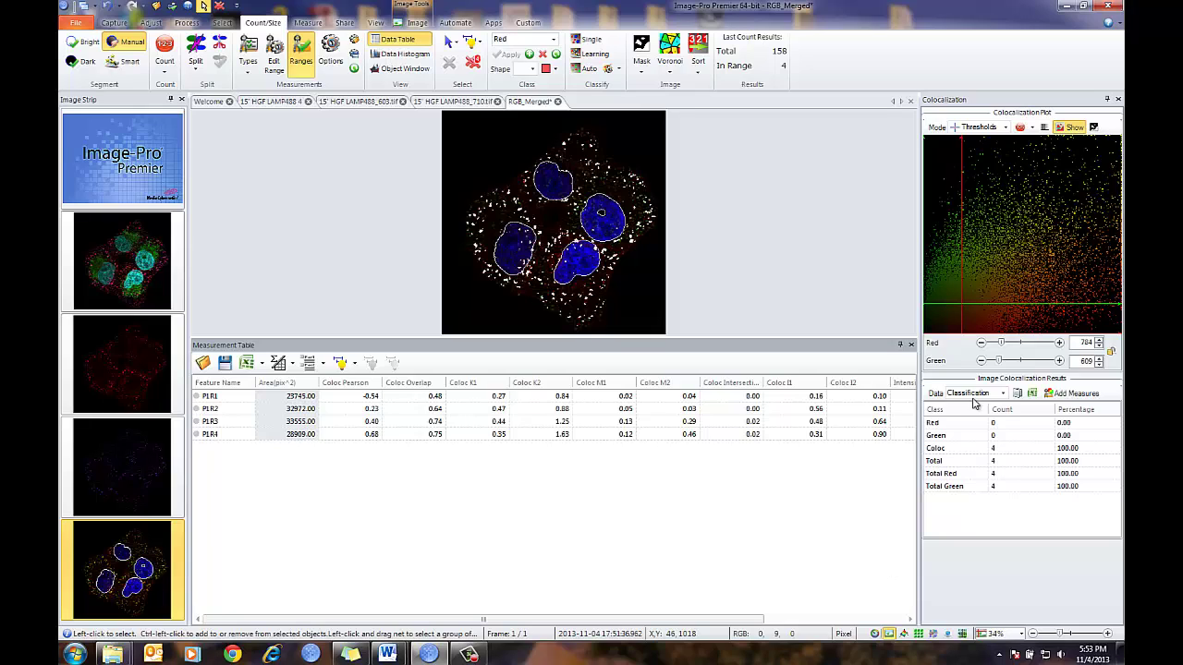
# Close the measurement table, colocalization results and RGB_Merged image without saving changes
pyautogui.click(912, 344)
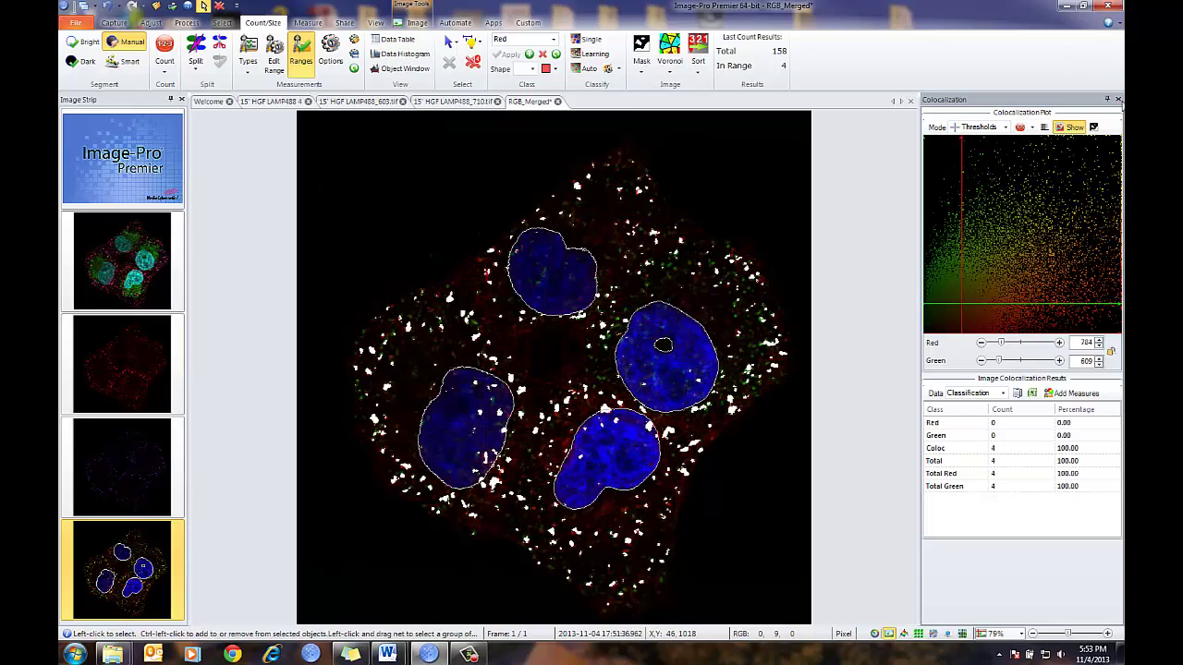
pyautogui.click(1118, 99)
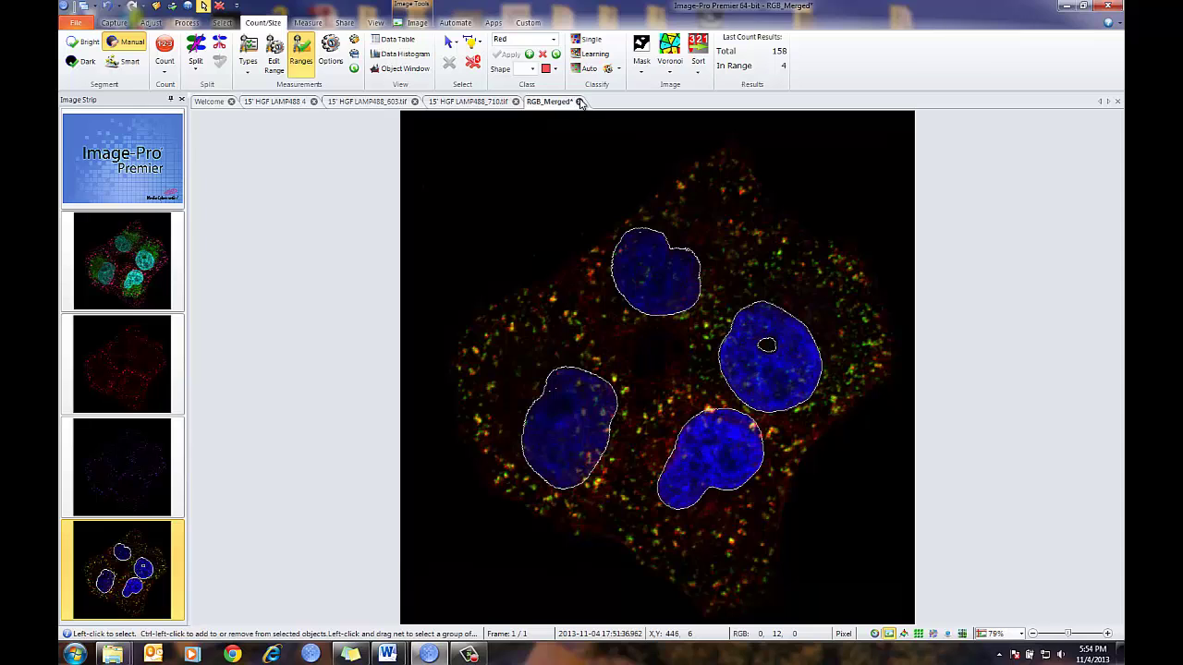
pyautogui.click(579, 101)
pyautogui.click(596, 343)
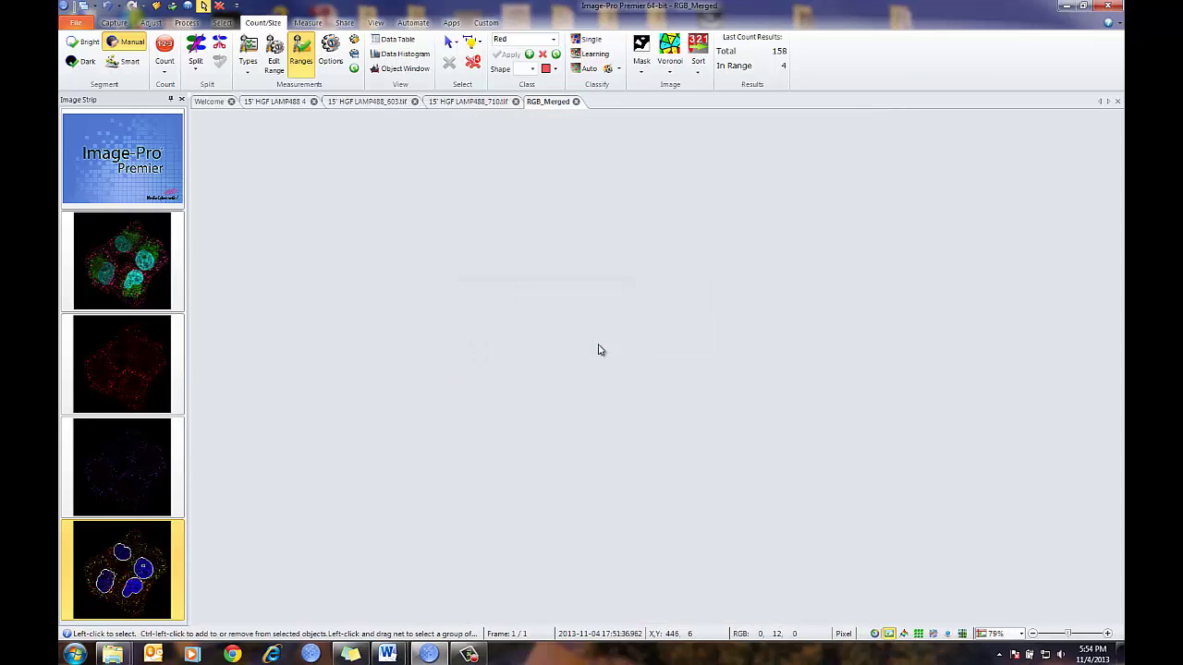